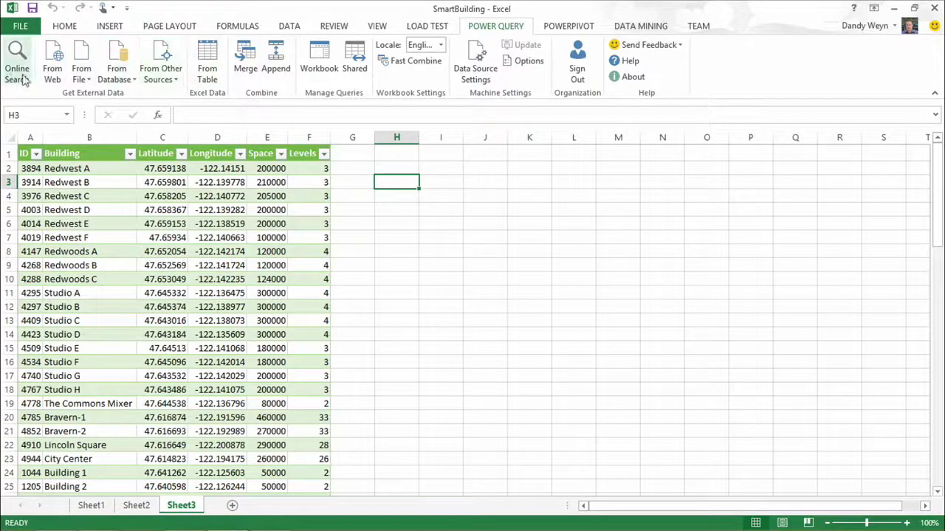
# - Choose Windows Azure HDInsight from Power Query's From Other Sources list
pyautogui.click(88, 83)
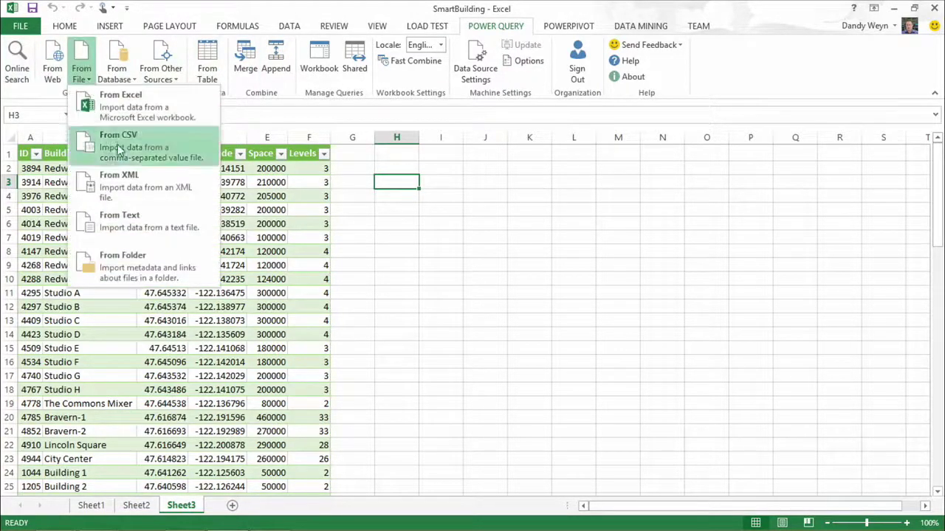
pyautogui.click(134, 81)
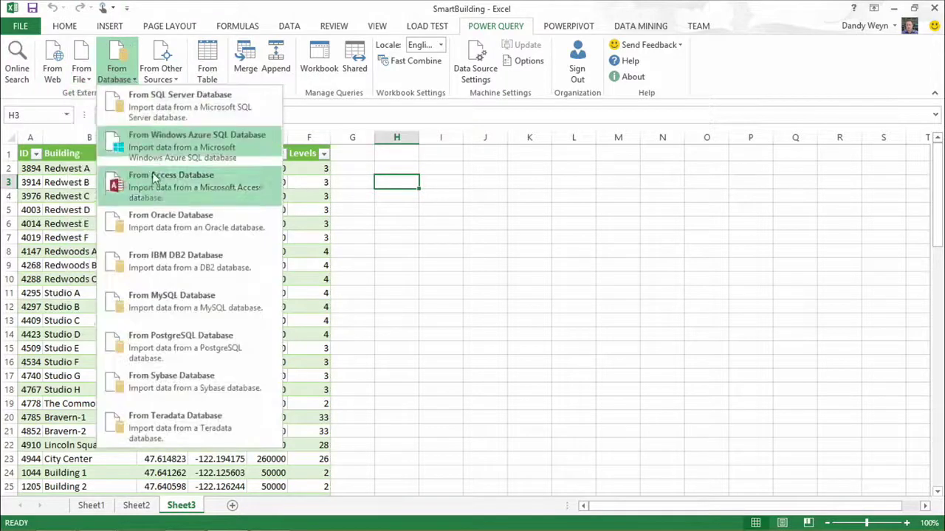
pyautogui.click(177, 79)
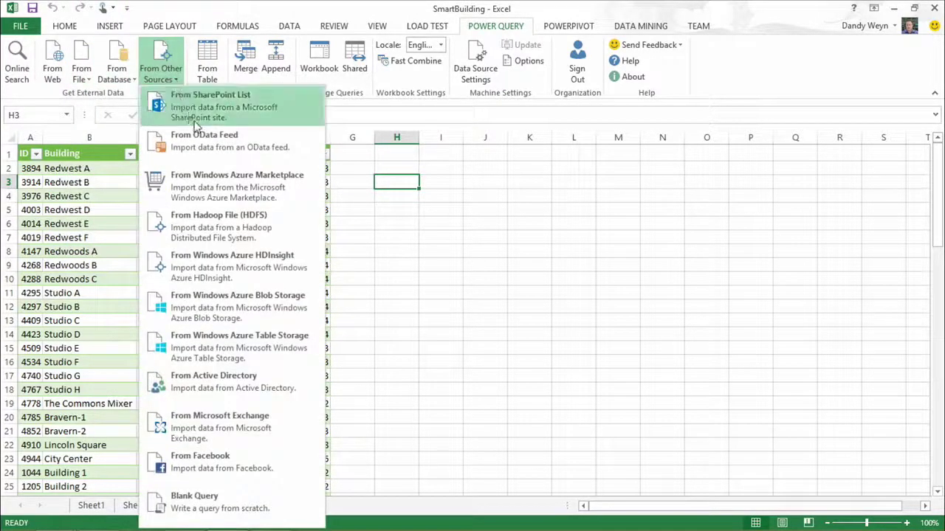
pyautogui.click(250, 273)
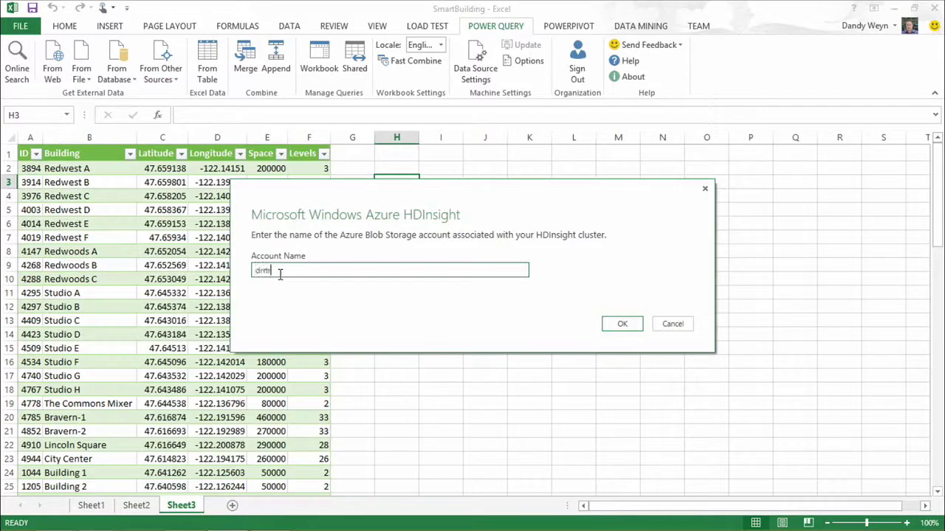
# - Connect with the Blob Storage account name and open the energyhdi container in the Query Editor
pyautogui.write('drm')
pyautogui.press('BackSpace')
pyautogui.press('BackSpace')
pyautogui.press('BackSpace')
pyautogui.write('semspm')
pyautogui.click(622, 324)
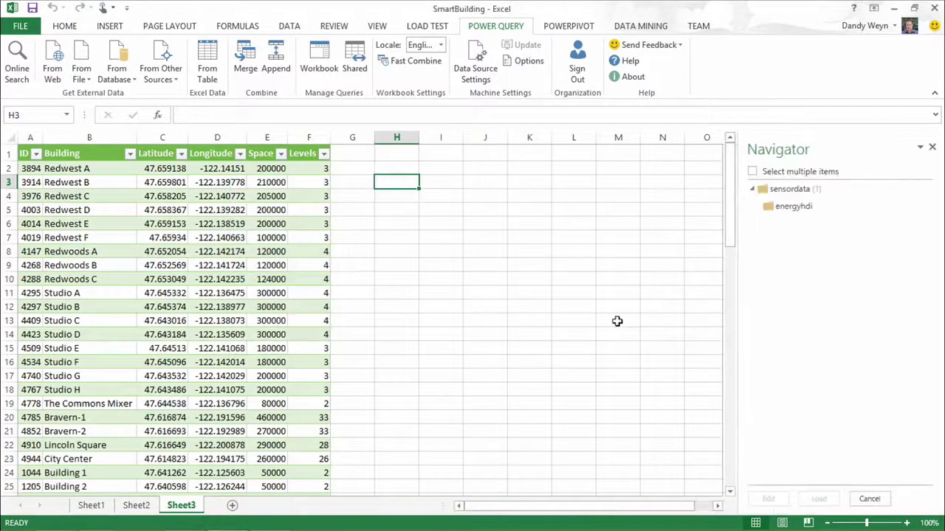
pyautogui.click(795, 208)
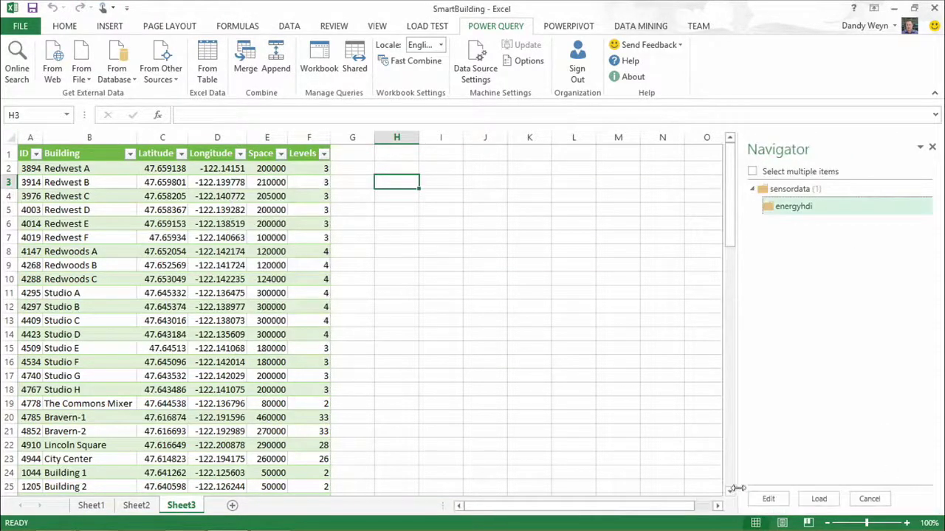
pyautogui.click(768, 500)
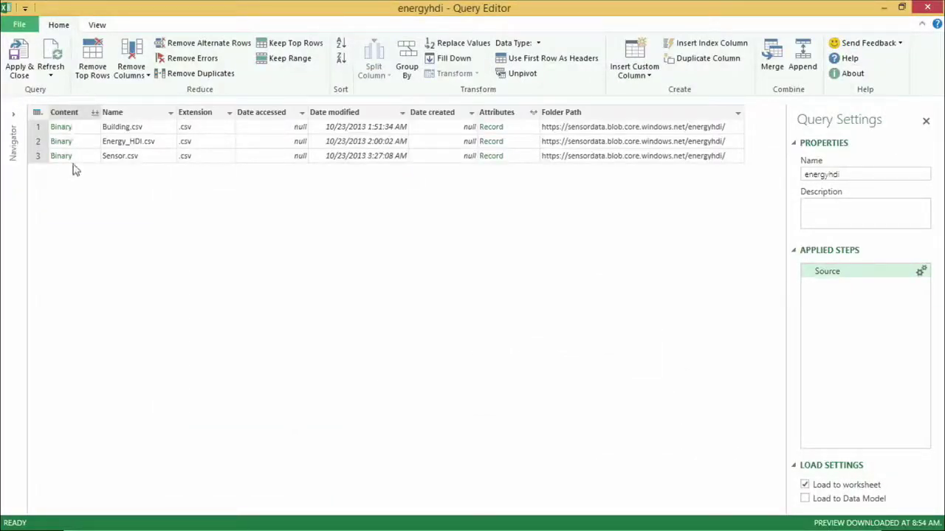
# - Open Energy_HDI.csv, remove Metadata, Column7 and Column8, and promote the first row to headers
pyautogui.click(61, 141)
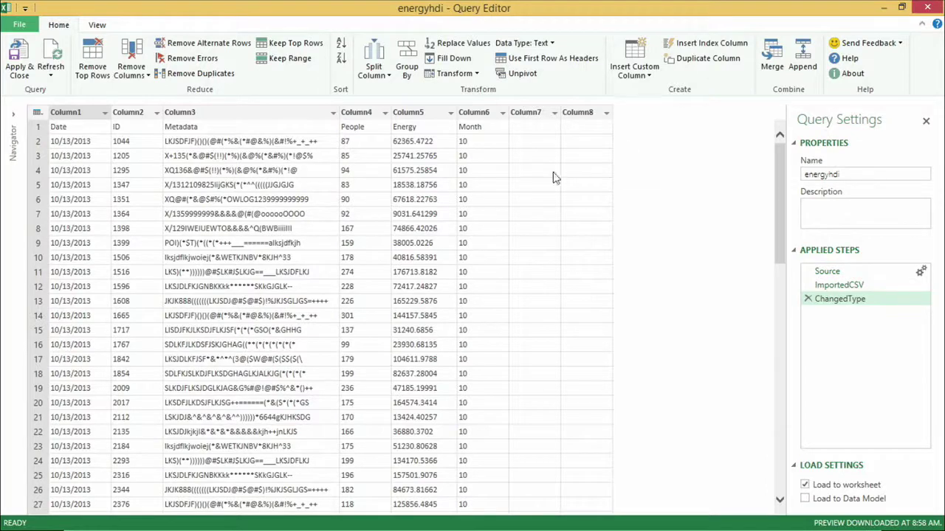
pyautogui.click(227, 116)
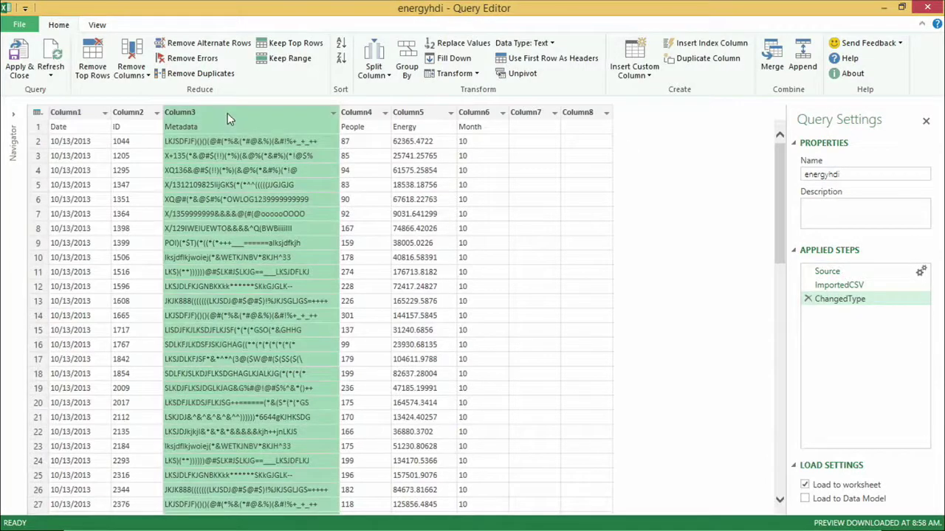
pyautogui.keyDown('ctrl'); pyautogui.click(536, 115); pyautogui.keyUp('ctrl')
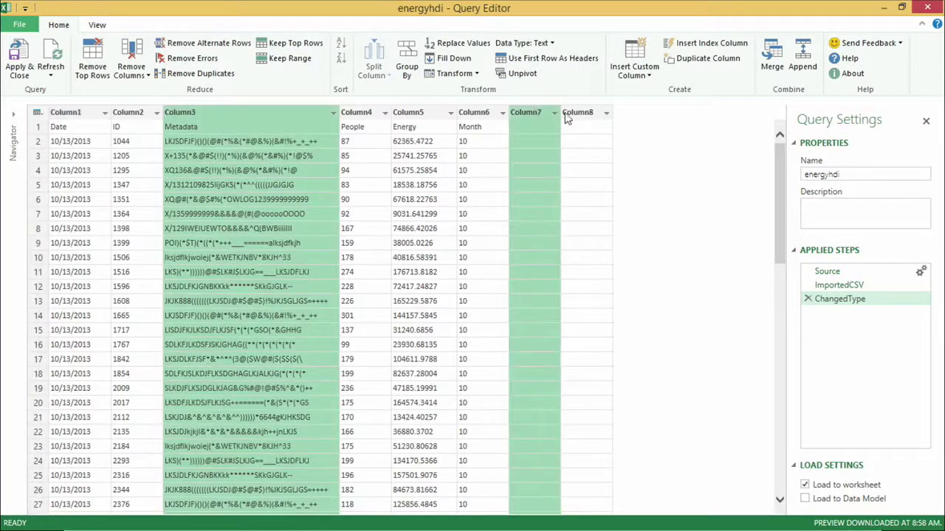
pyautogui.keyDown('ctrl'); pyautogui.click(583, 116); pyautogui.keyUp('ctrl')
pyautogui.rightClick(583, 115)
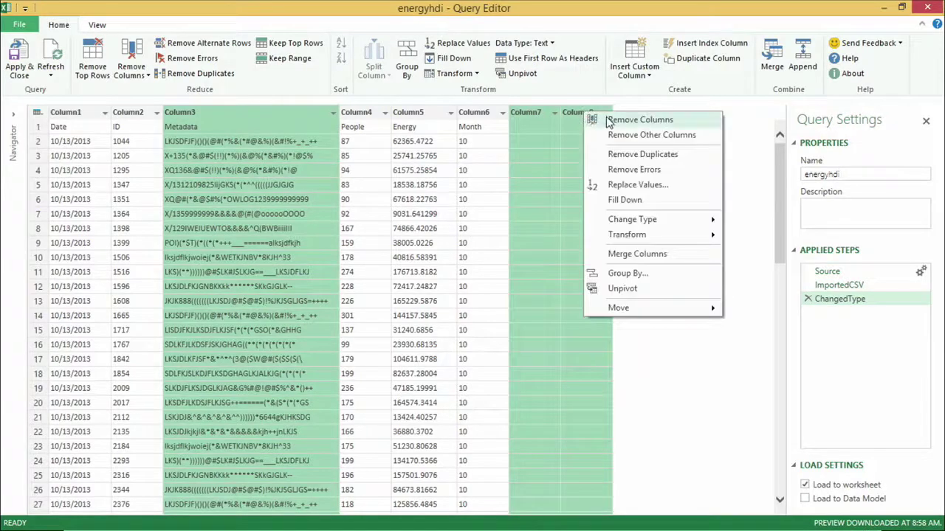
pyautogui.click(606, 122)
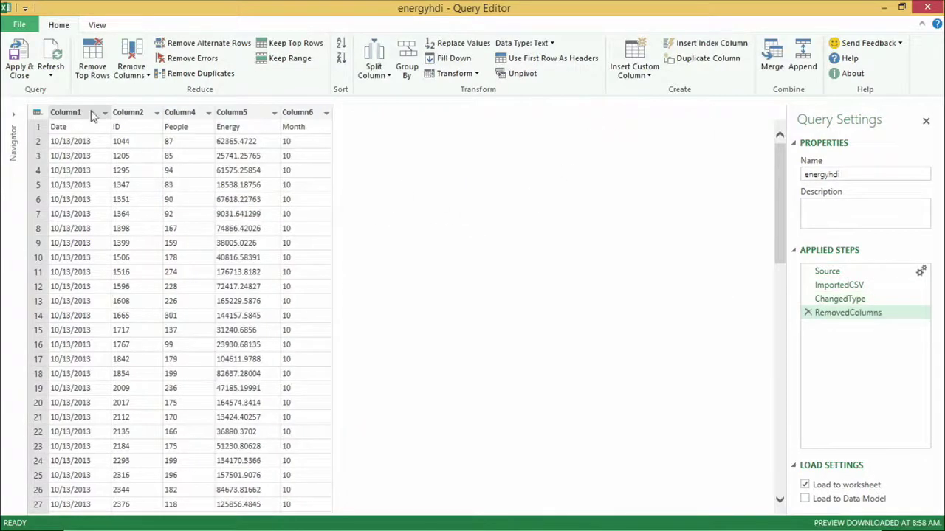
pyautogui.click(37, 113)
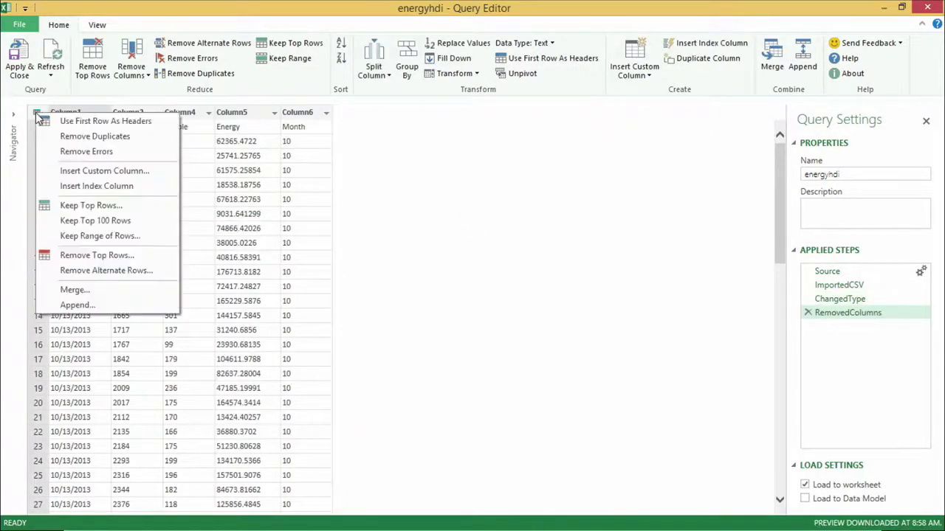
pyautogui.click(74, 122)
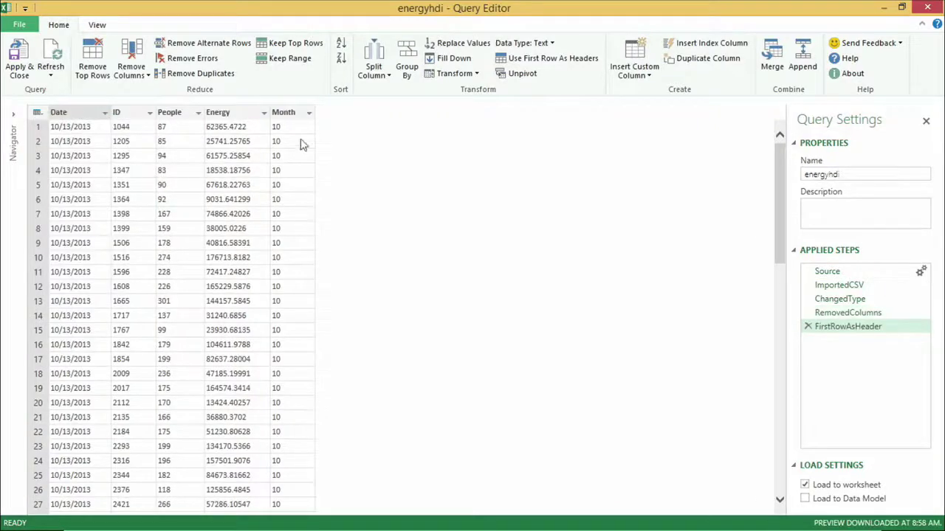
# - Change the Date column's type to Date
pyautogui.rightClick(92, 118)
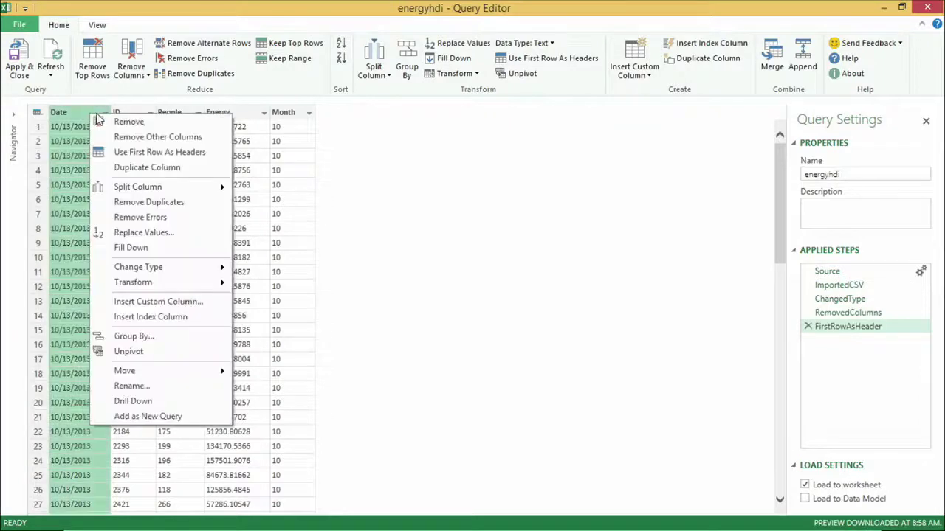
pyautogui.moveTo(131, 267)
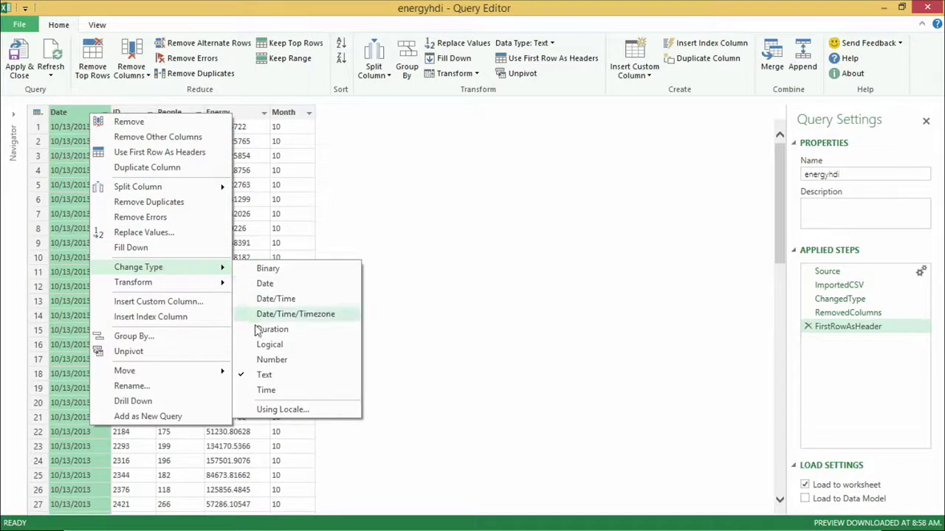
pyautogui.click(269, 285)
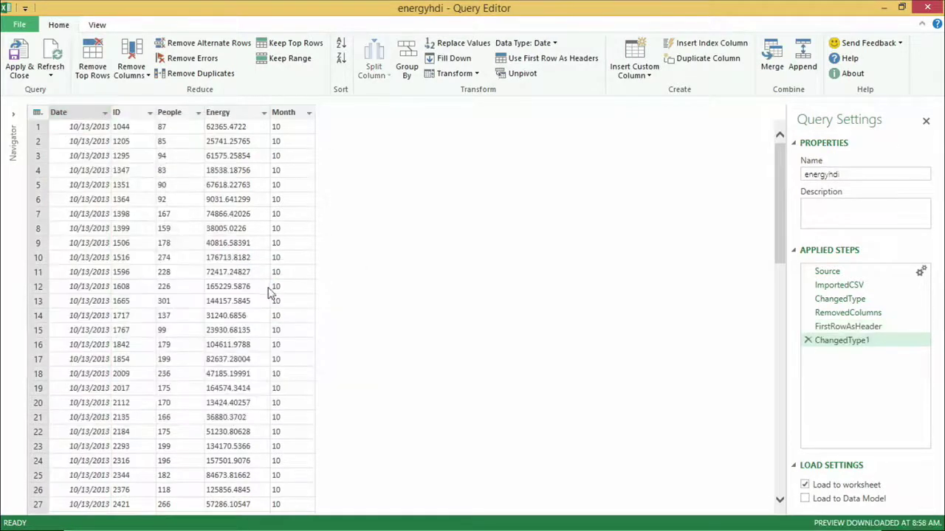
# - Make ID, People, Energy and Month numeric and load energyhdi onto Sheet4
pyautogui.click(129, 119)
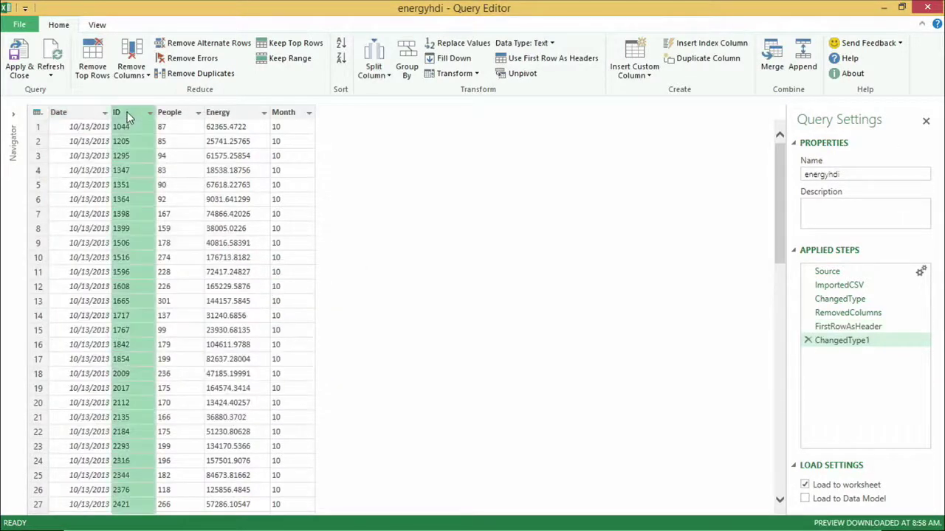
pyautogui.keyDown('shift'); pyautogui.click(286, 116); pyautogui.keyUp('shift')
pyautogui.rightClick(286, 116)
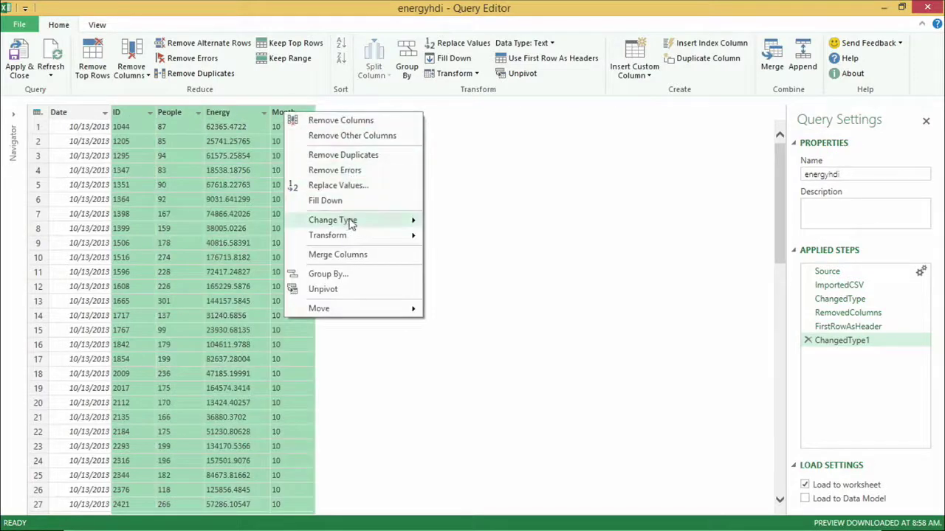
pyautogui.moveTo(347, 220)
pyautogui.click(470, 313)
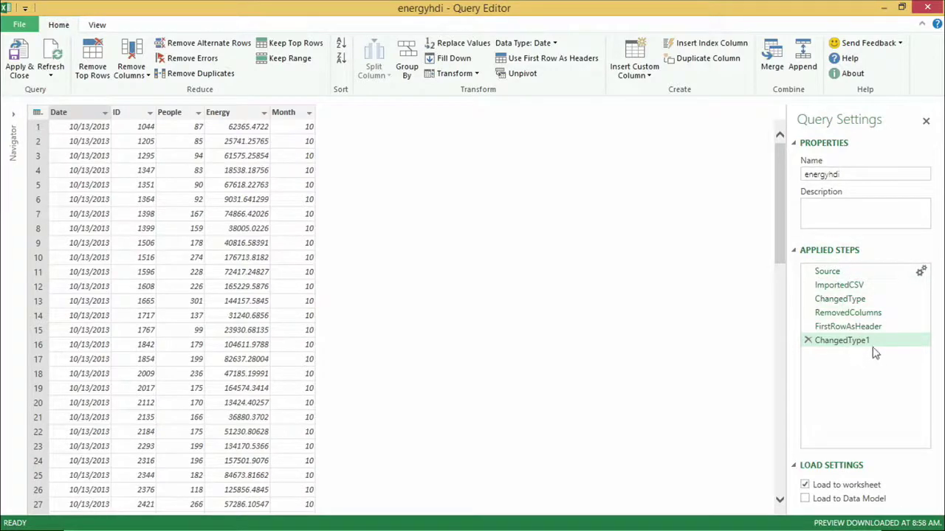
pyautogui.click(23, 59)
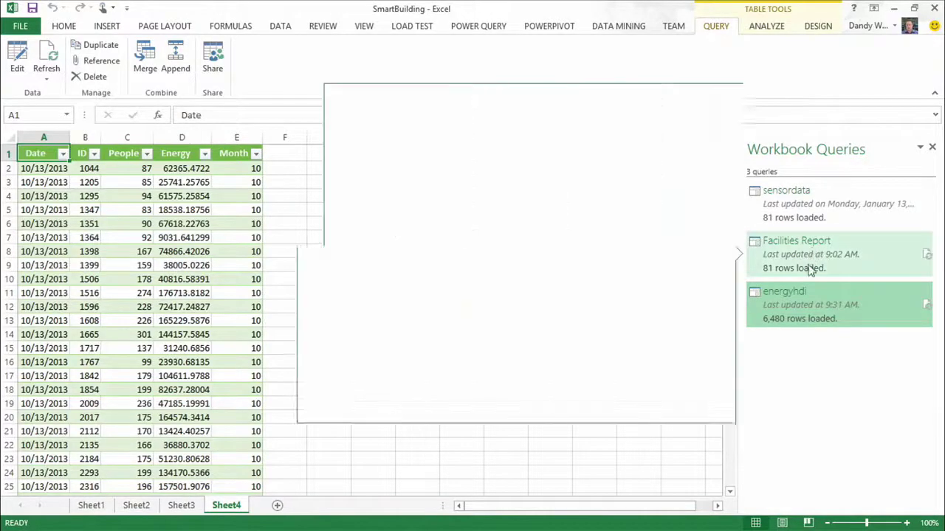
# - Set up a merge of Facilities Report with energyhdi matched on their ID columns
pyautogui.moveTo(803, 296)
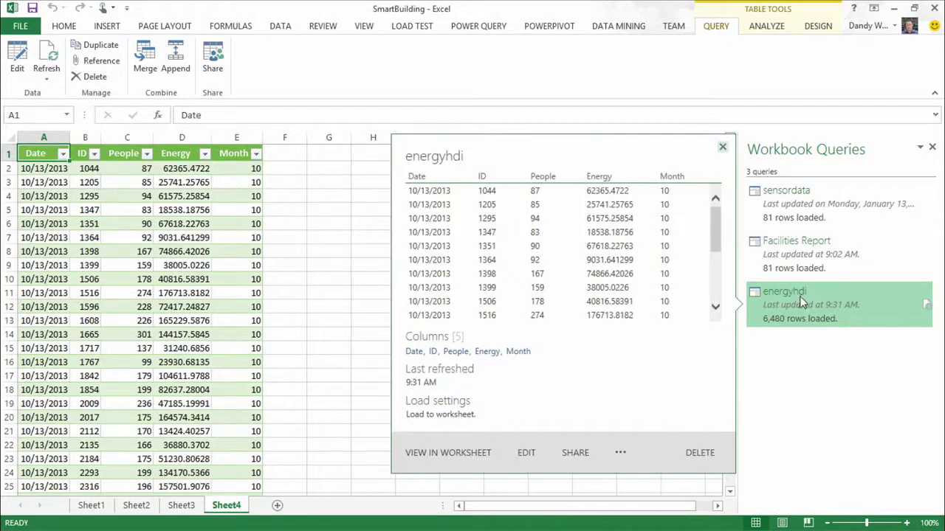
pyautogui.click(145, 63)
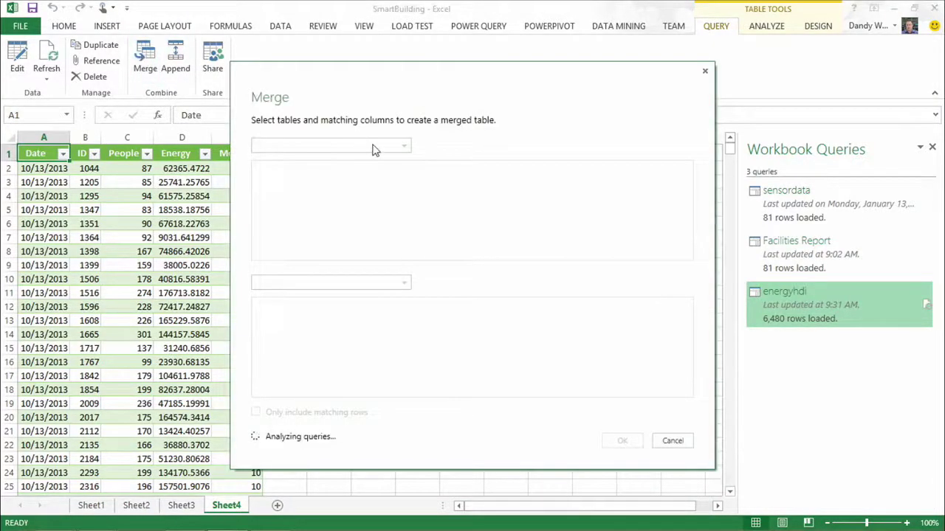
pyautogui.click(404, 148)
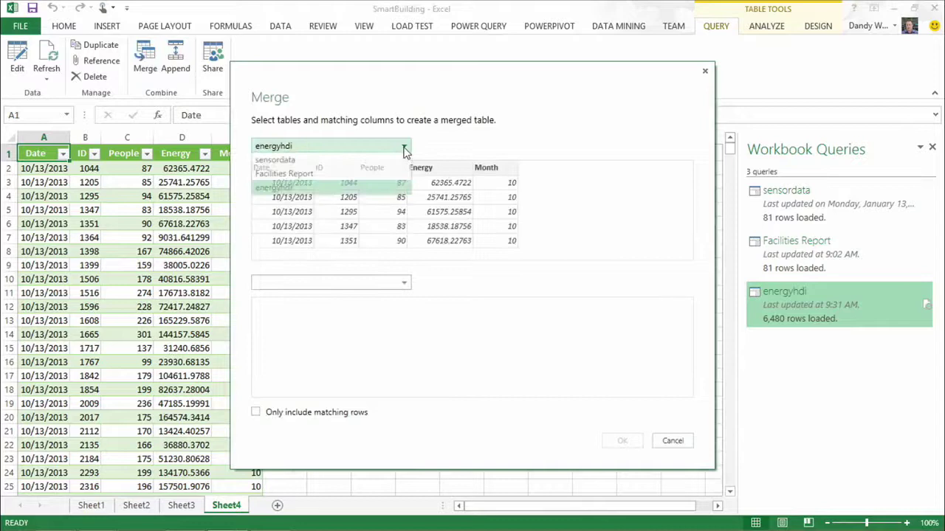
pyautogui.click(311, 175)
pyautogui.click(405, 284)
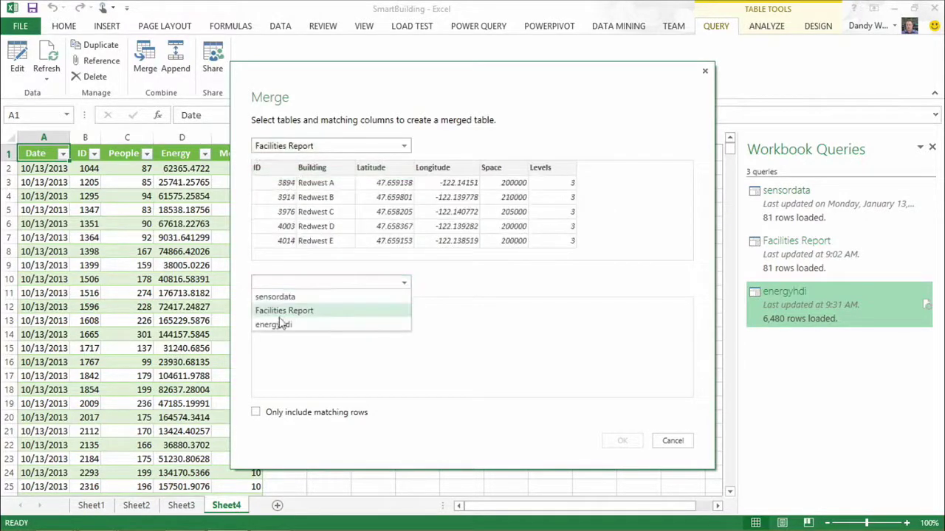
pyautogui.click(277, 327)
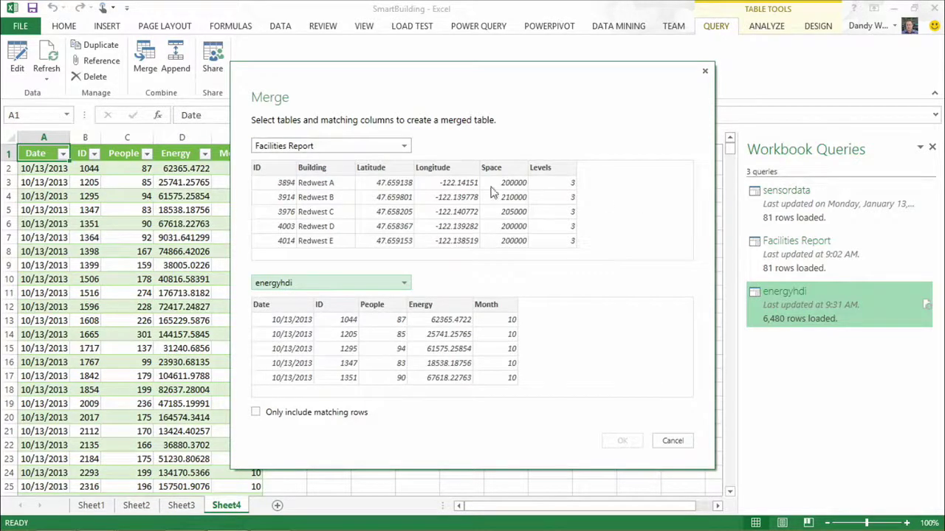
pyautogui.click(261, 168)
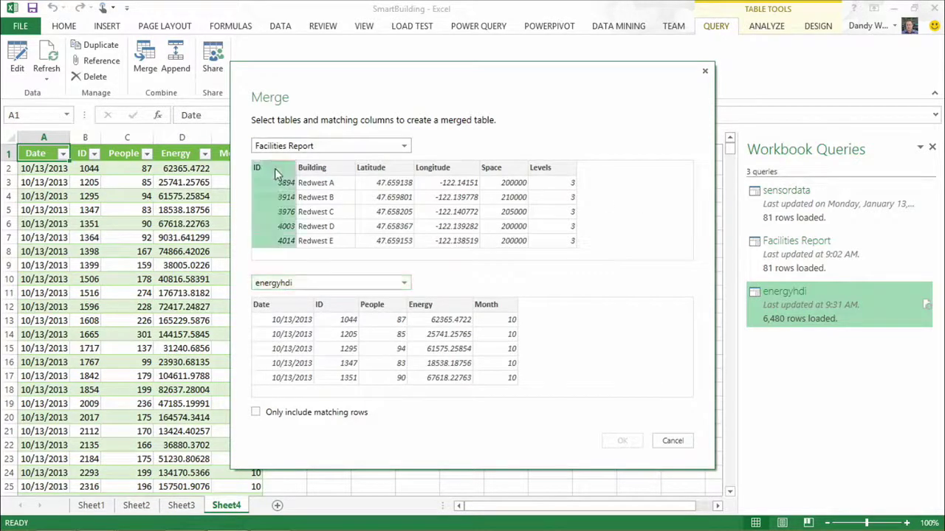
pyautogui.click(333, 315)
pyautogui.click(624, 441)
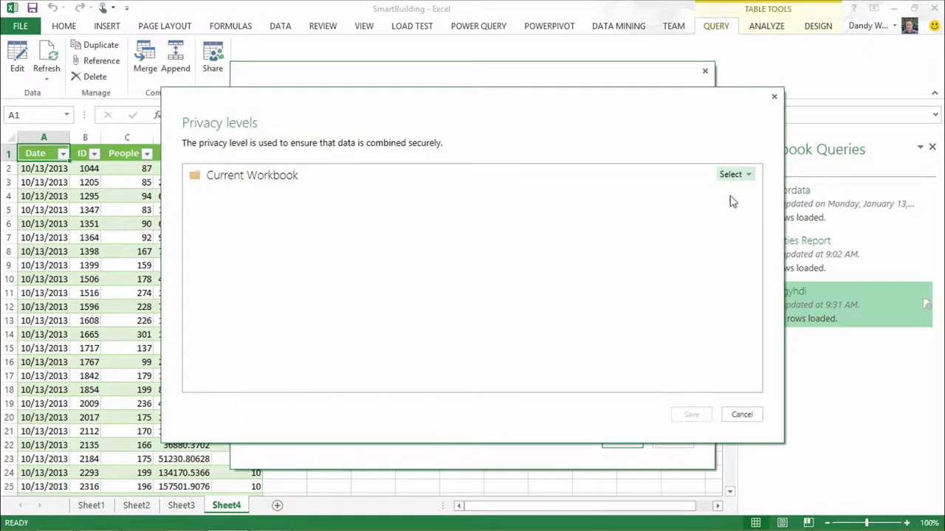
# - Set the workbook privacy level to Public and create the Merge1 query
pyautogui.click(746, 176)
pyautogui.click(741, 190)
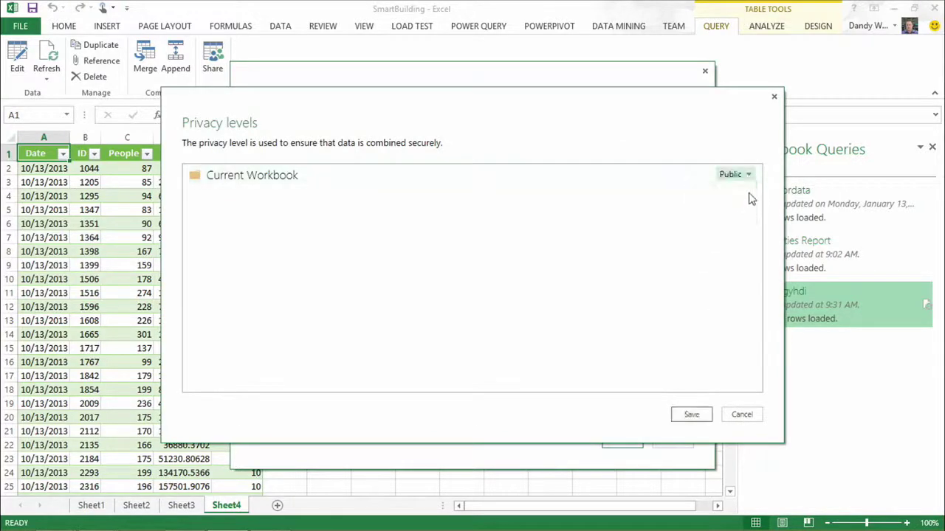
pyautogui.click(692, 414)
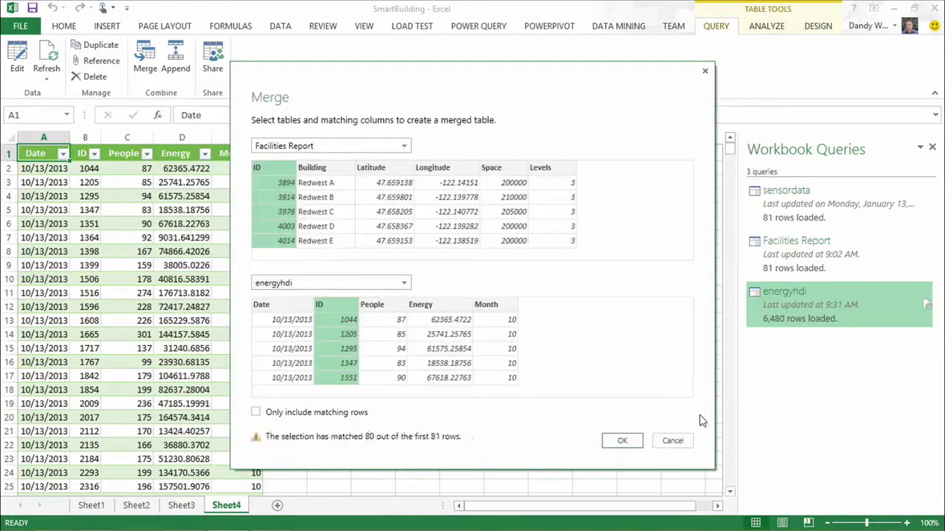
pyautogui.click(625, 440)
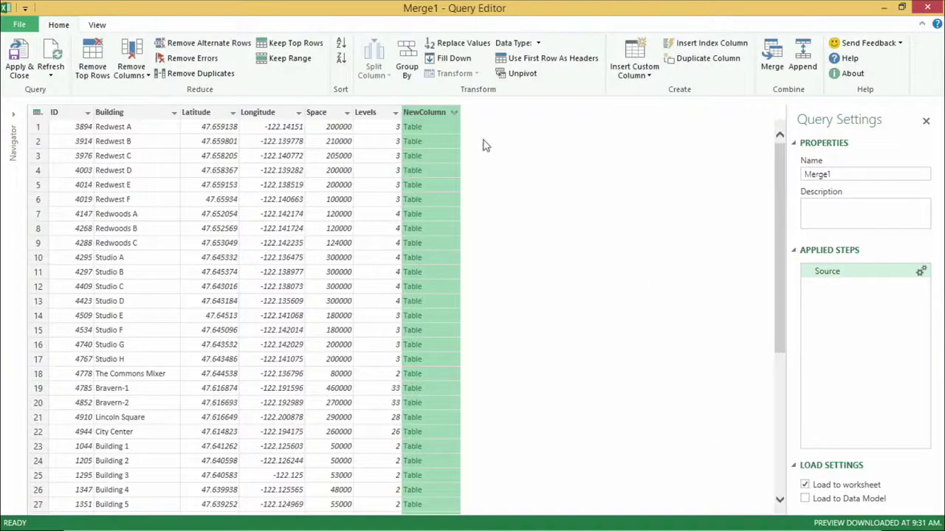
# - Expand Date, People, Energy and Month from NewColumn, leaving out ID, and load Merge1 to Sheet5
pyautogui.click(455, 113)
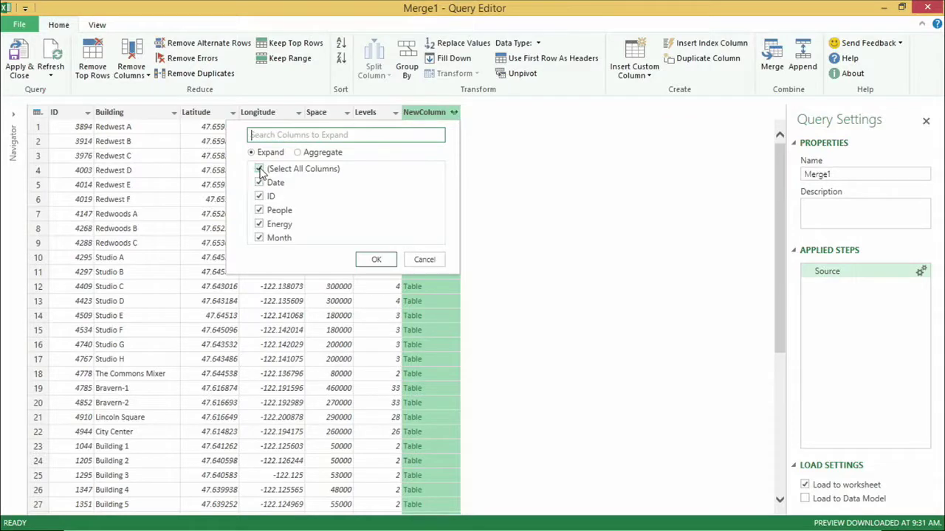
pyautogui.click(259, 196)
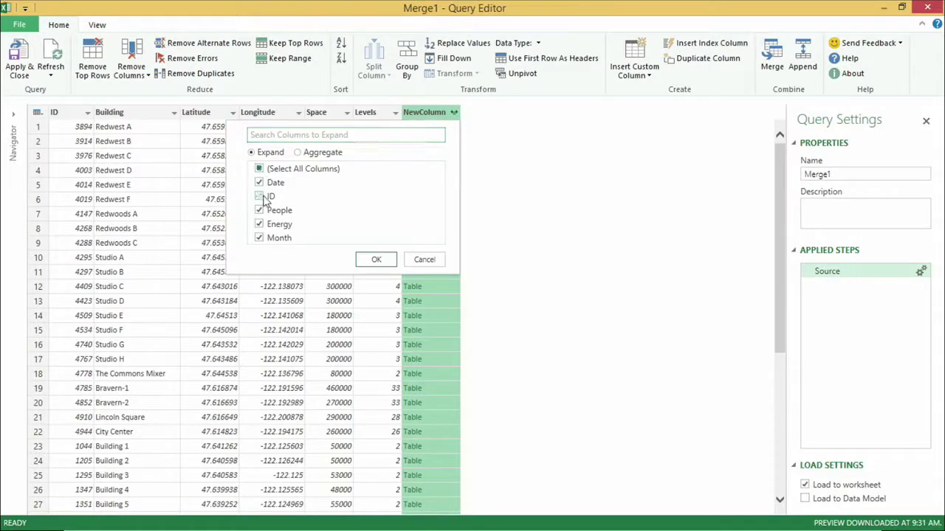
pyautogui.click(376, 259)
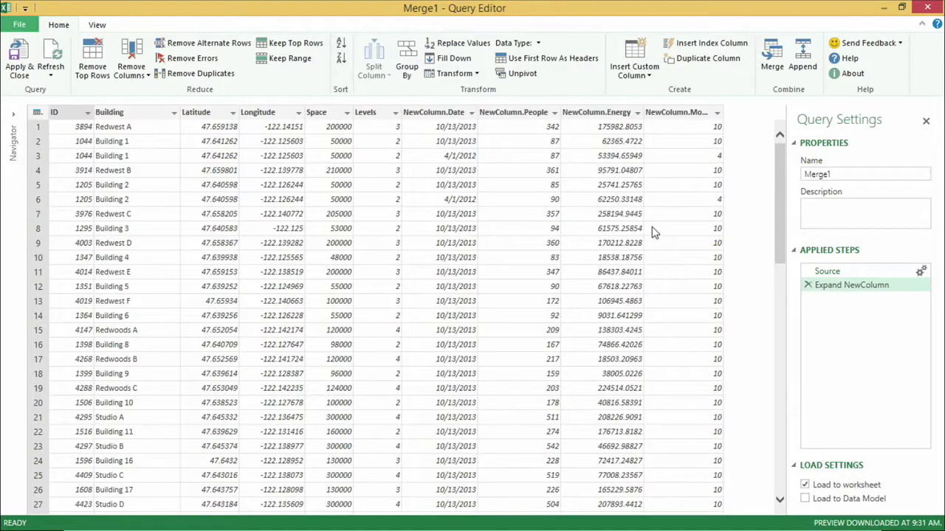
pyautogui.click(18, 59)
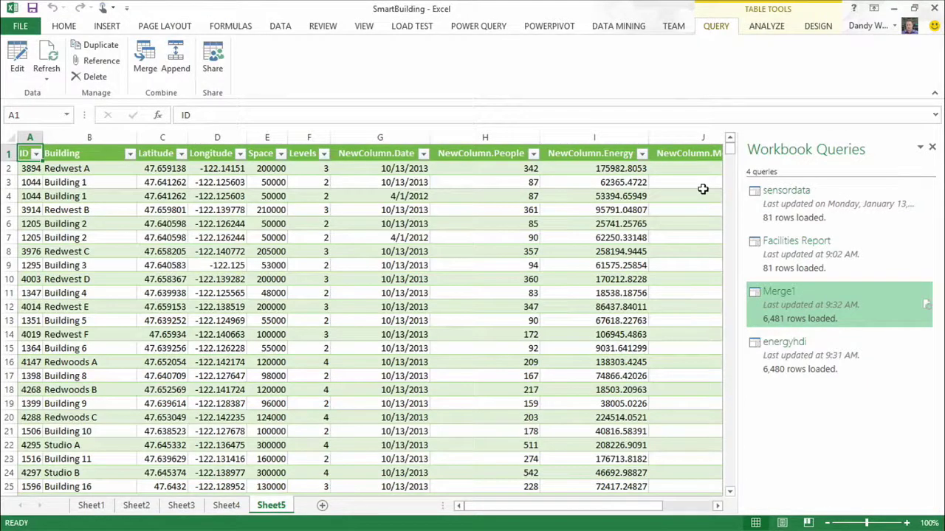
# - Open the Online Search pane from the POWER QUERY ribbon
pyautogui.moveTo(753, 211)
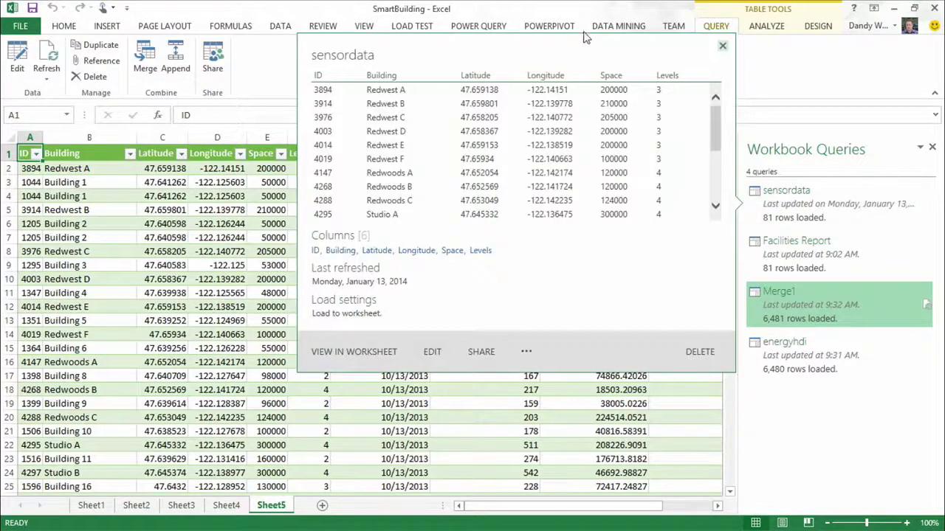
pyautogui.click(495, 26)
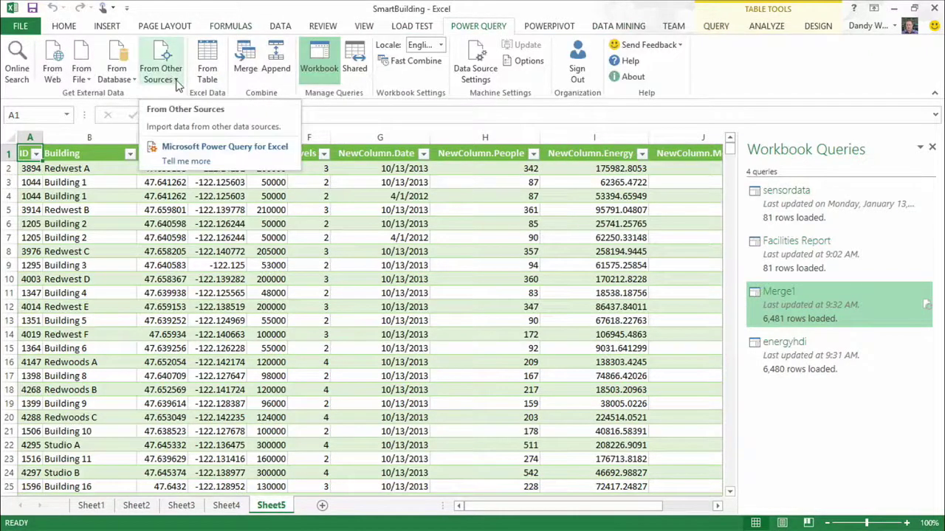
pyautogui.click(18, 68)
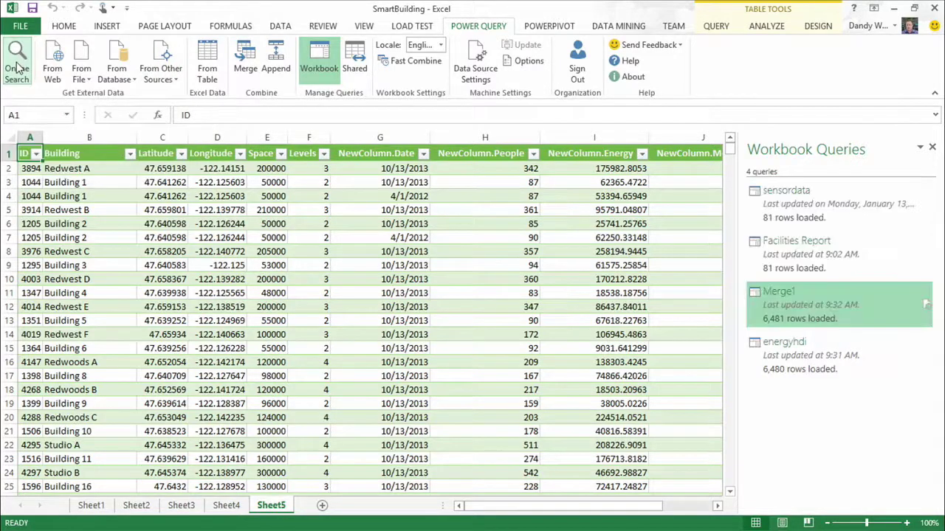
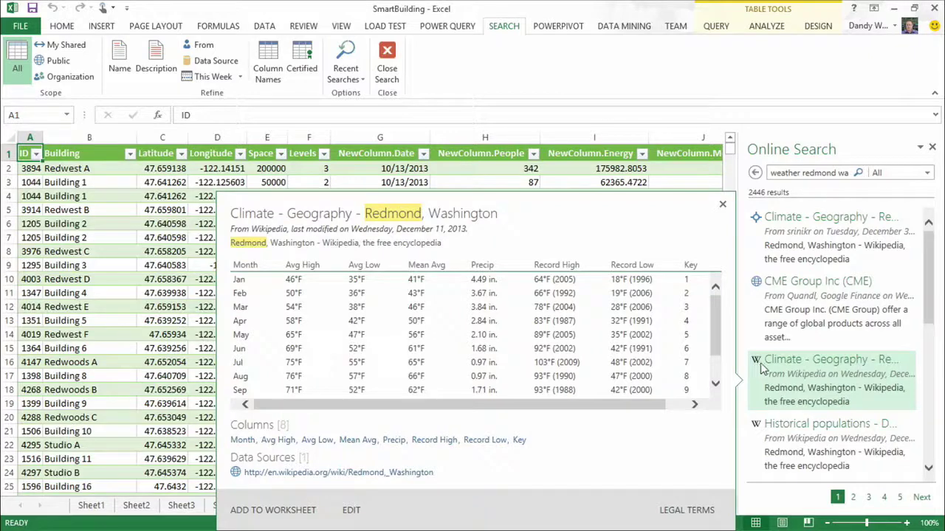
# - Load the Redmond climate table, then merge Merge1 with it on NewColumn.Month to Key as Merge2
pyautogui.click(785, 364)
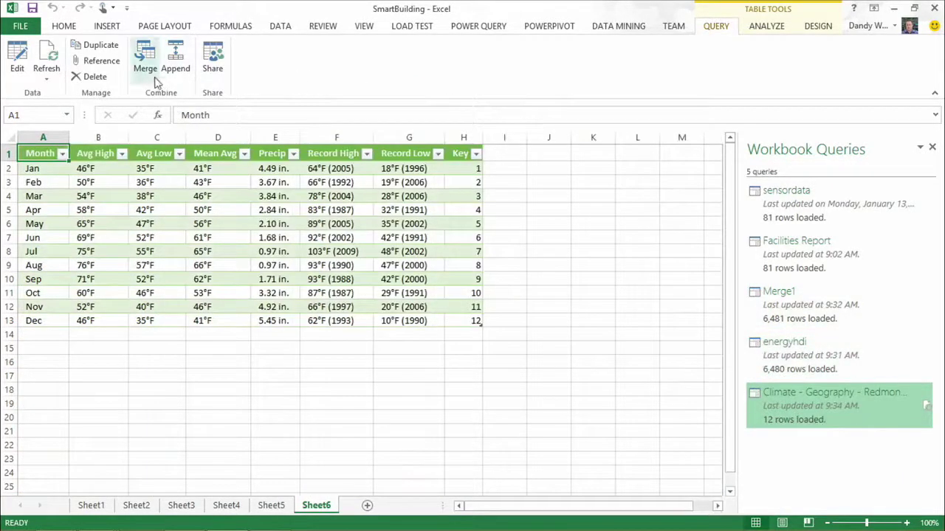
pyautogui.click(146, 63)
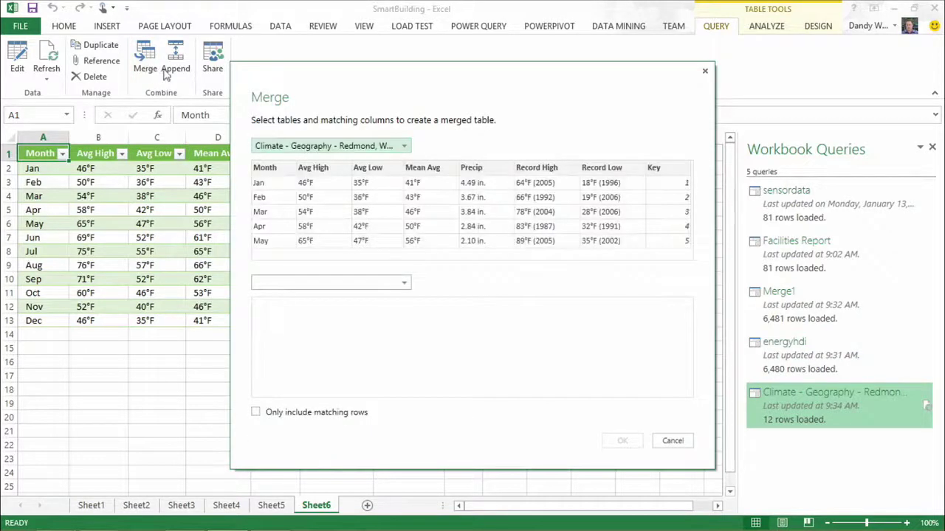
pyautogui.click(403, 146)
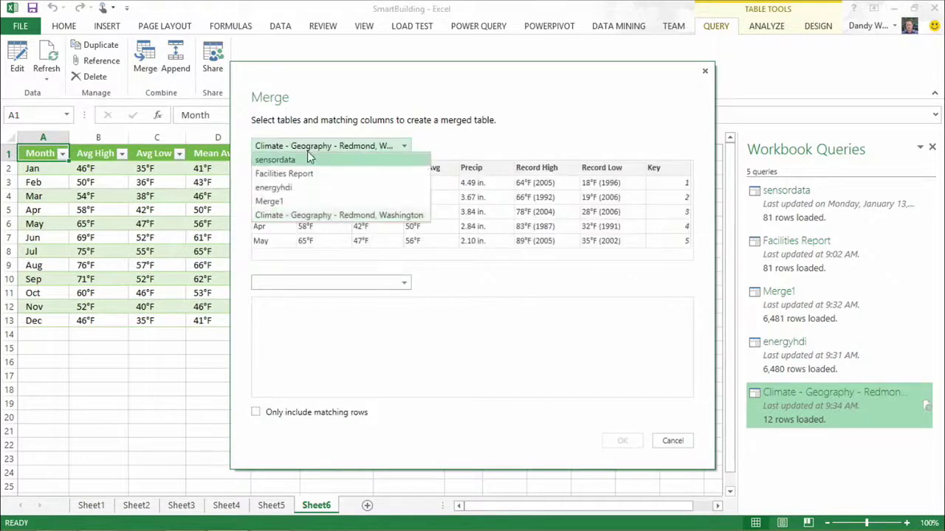
pyautogui.click(279, 201)
pyautogui.click(404, 284)
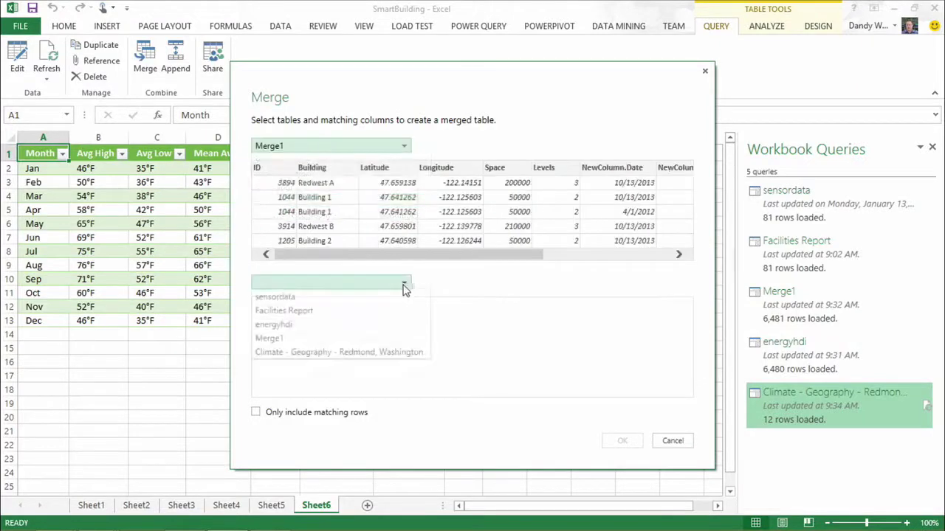
pyautogui.click(293, 354)
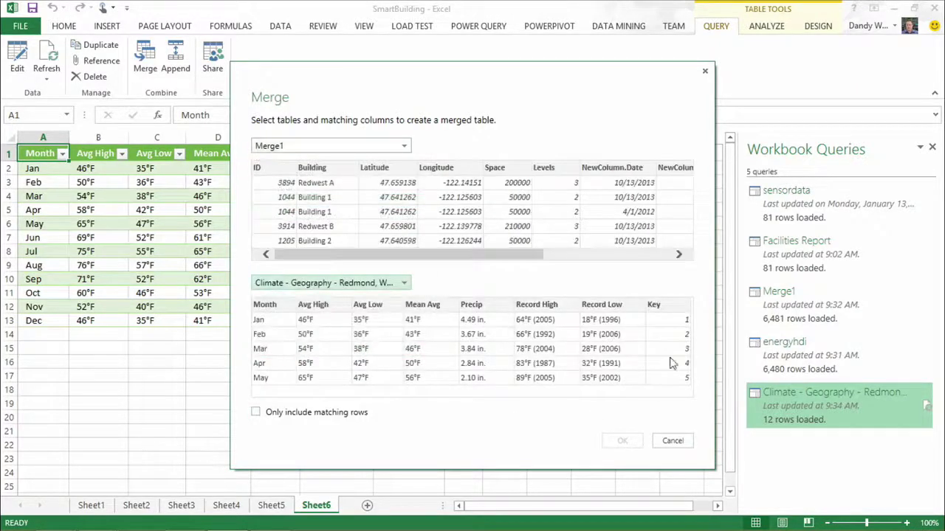
pyautogui.click(678, 254)
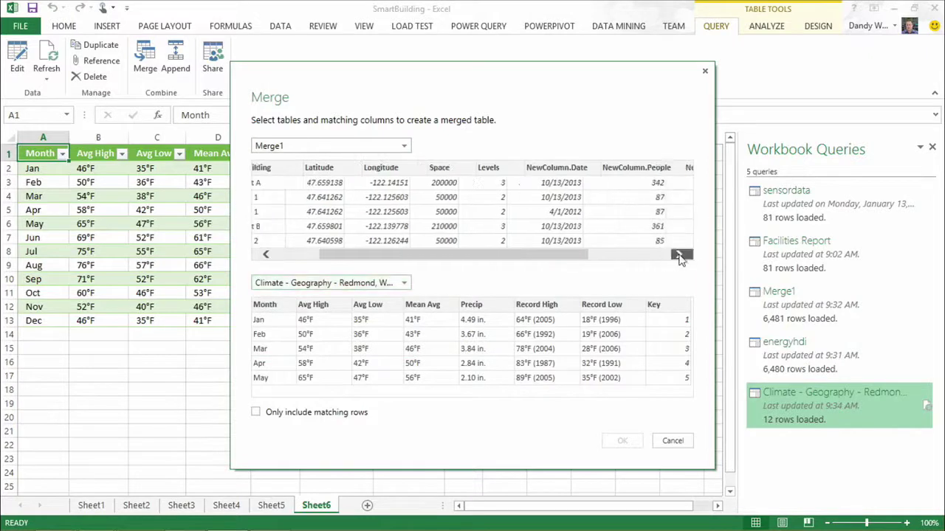
pyautogui.click(679, 254)
pyautogui.click(654, 168)
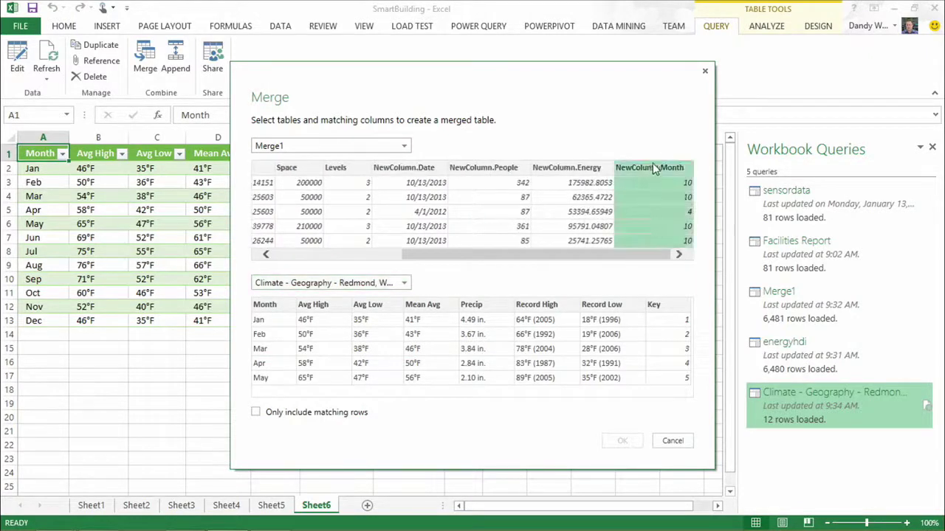
pyautogui.click(655, 306)
pyautogui.click(622, 440)
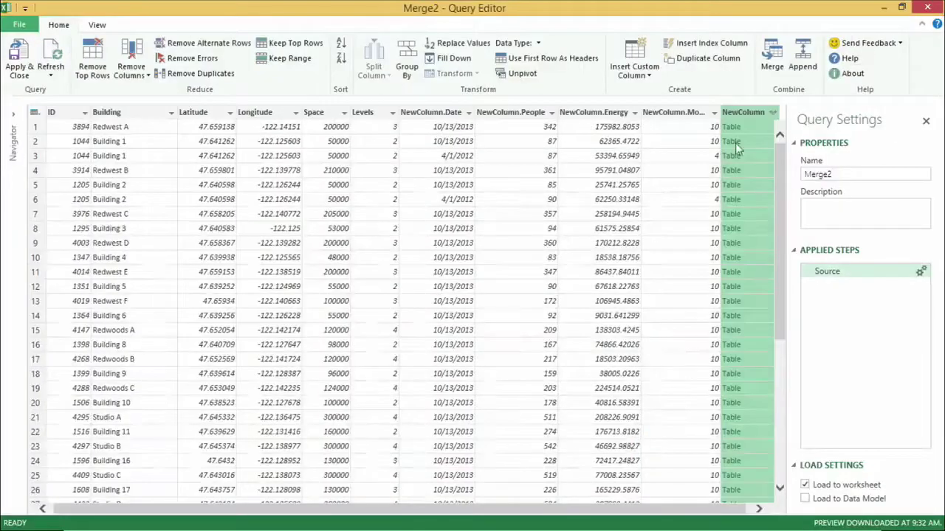
# - Expand NewColumn to include only Mean Avg, adding a NewColumn.Mean Avg temperature column
pyautogui.moveTo(720, 511); pyautogui.dragTo(746, 418)
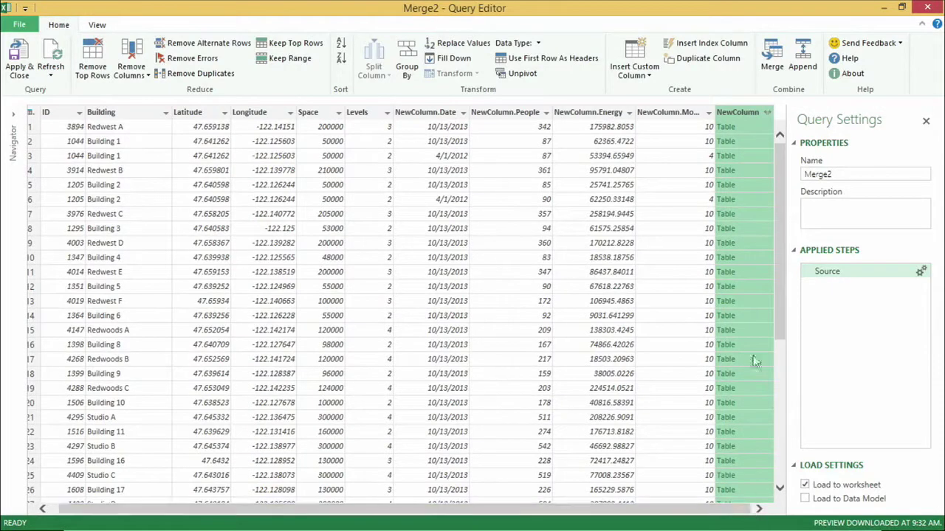
pyautogui.click(767, 113)
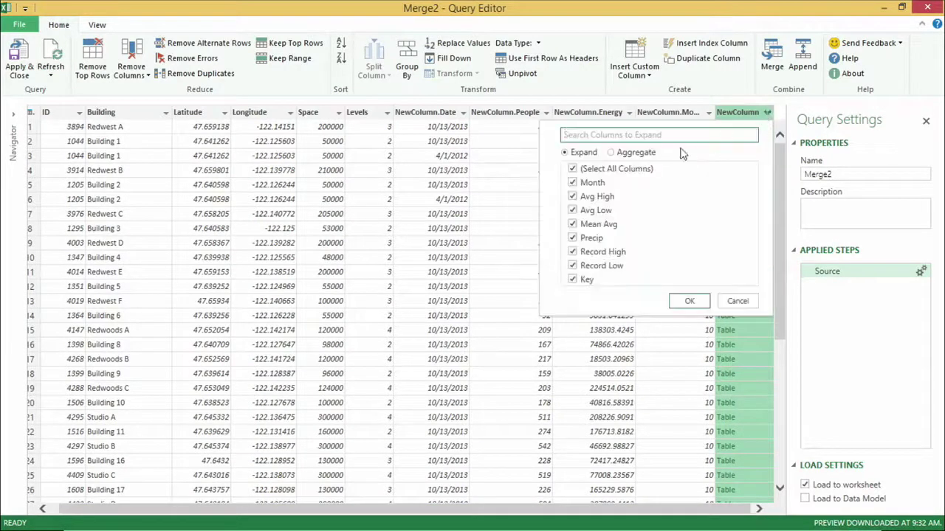
pyautogui.click(580, 170)
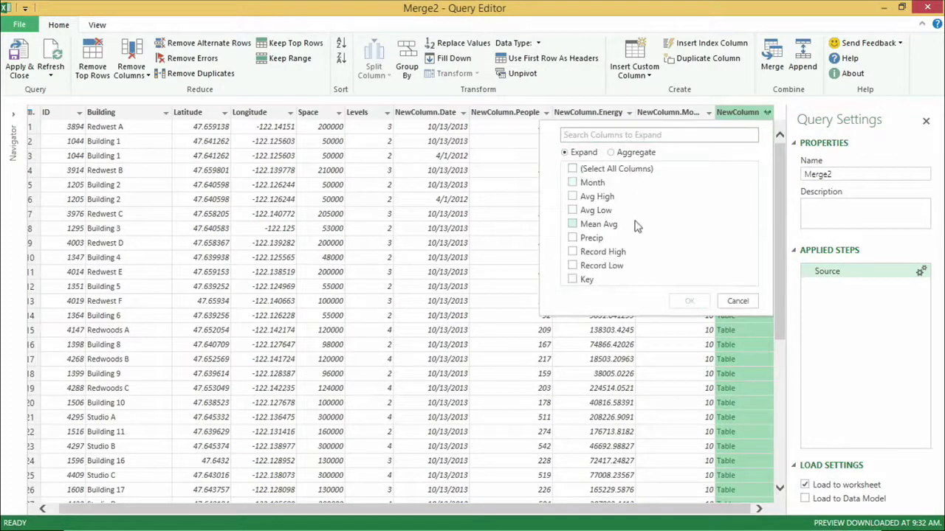
pyautogui.click(573, 224)
pyautogui.click(697, 304)
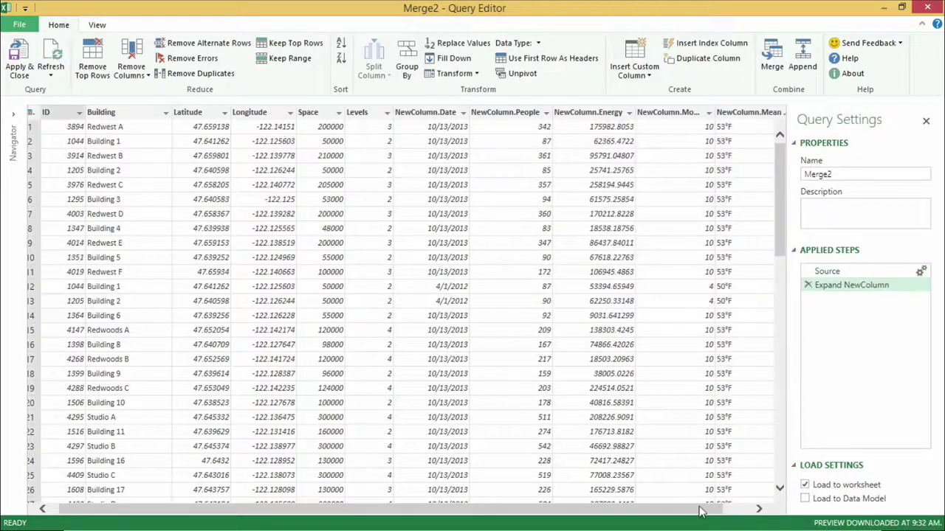
pyautogui.moveTo(701, 511); pyautogui.dragTo(749, 515)
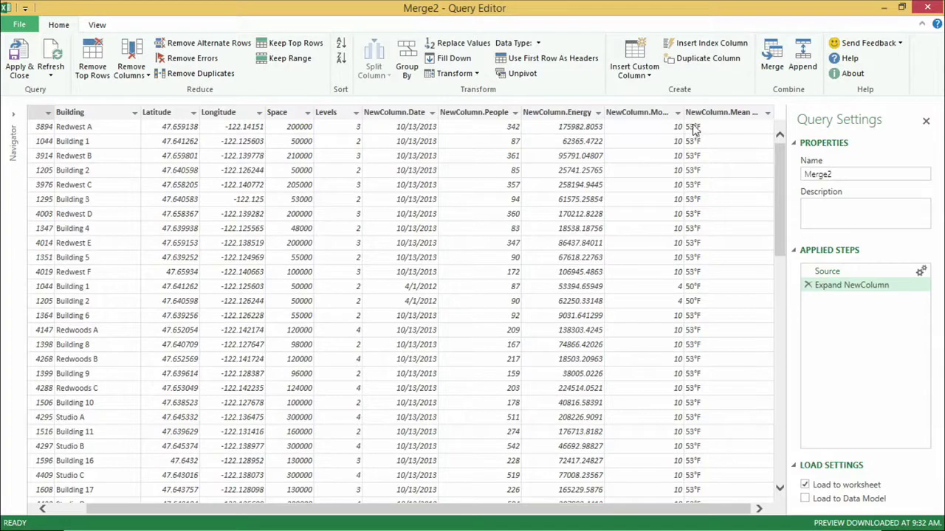
# - Split the Mean Avg column by character count, keeping the first 2 characters as the temperature
pyautogui.rightClick(709, 117)
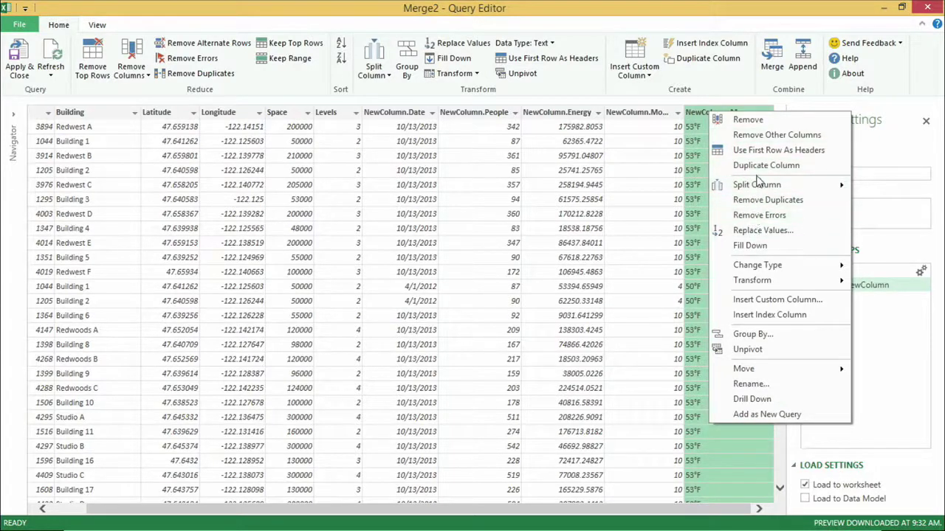
pyautogui.moveTo(752, 184)
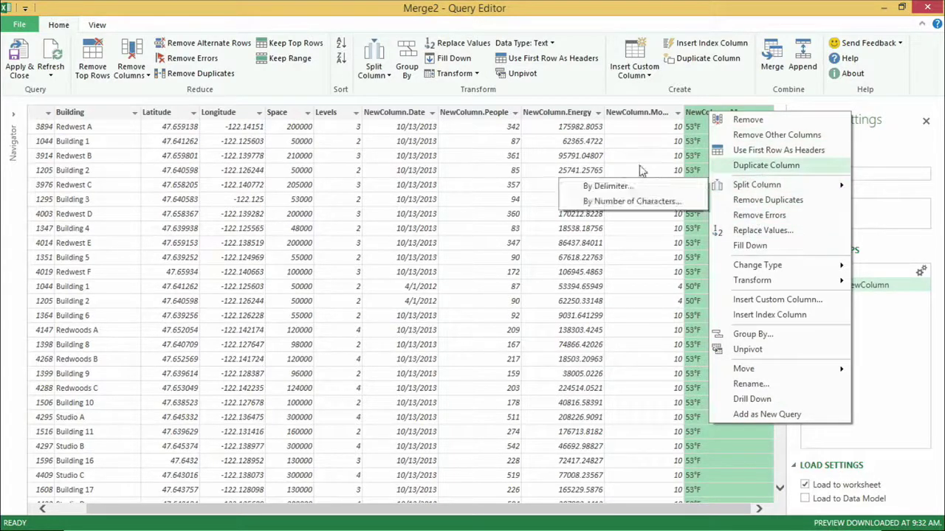
pyautogui.click(610, 202)
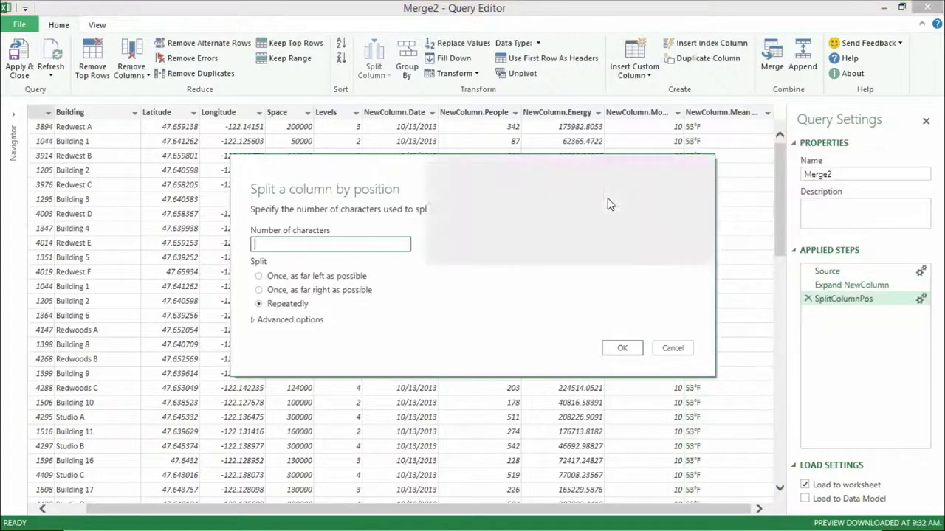
pyautogui.write('2')
pyautogui.click(623, 349)
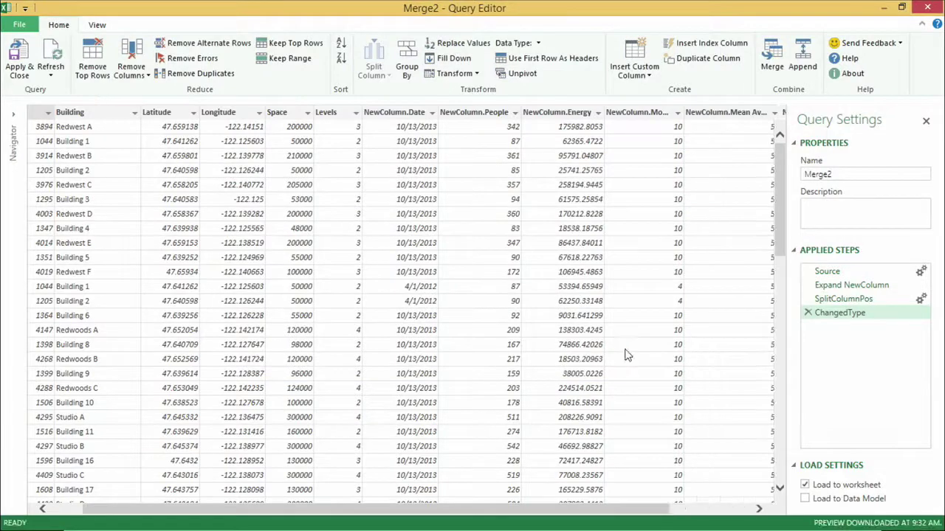
pyautogui.click(759, 509)
pyautogui.click(759, 509)
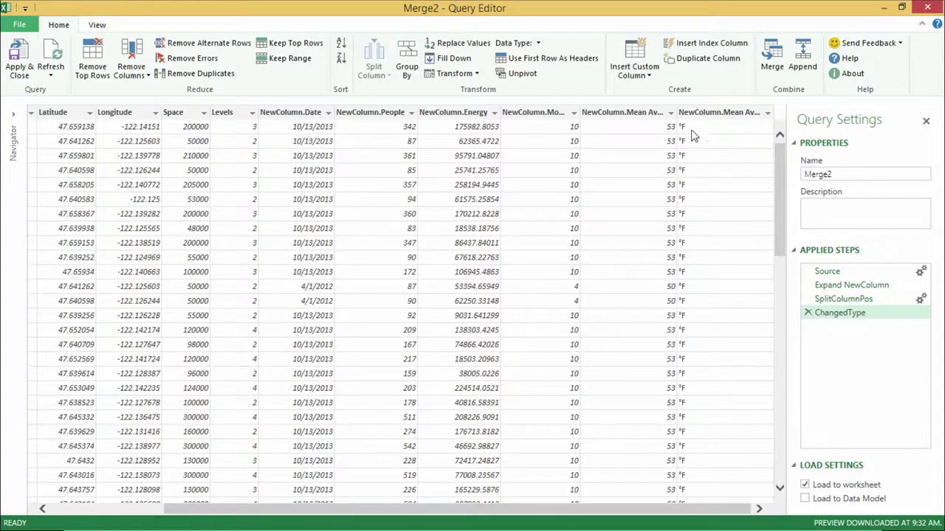
# - Delete the leftover °F unit column and load Merge2 into the worksheet with 6,481 rows
pyautogui.click(704, 112)
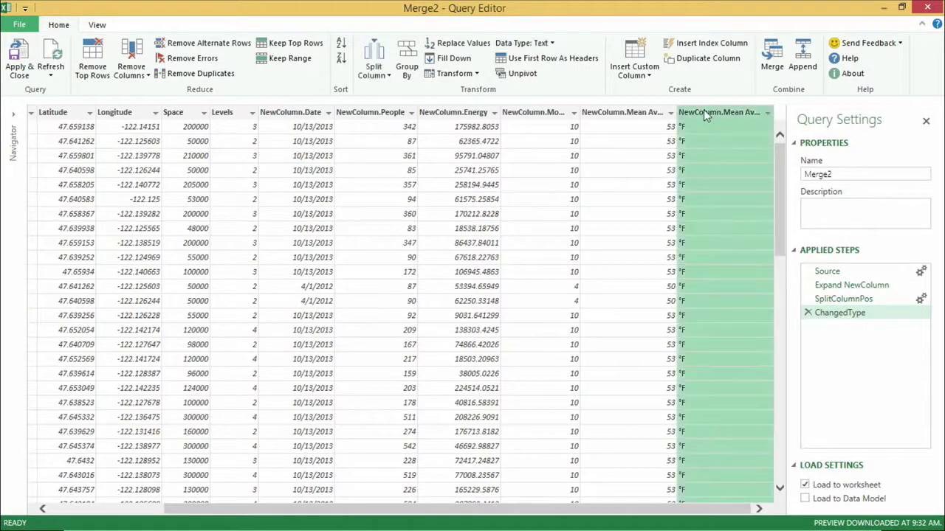
pyautogui.rightClick(705, 114)
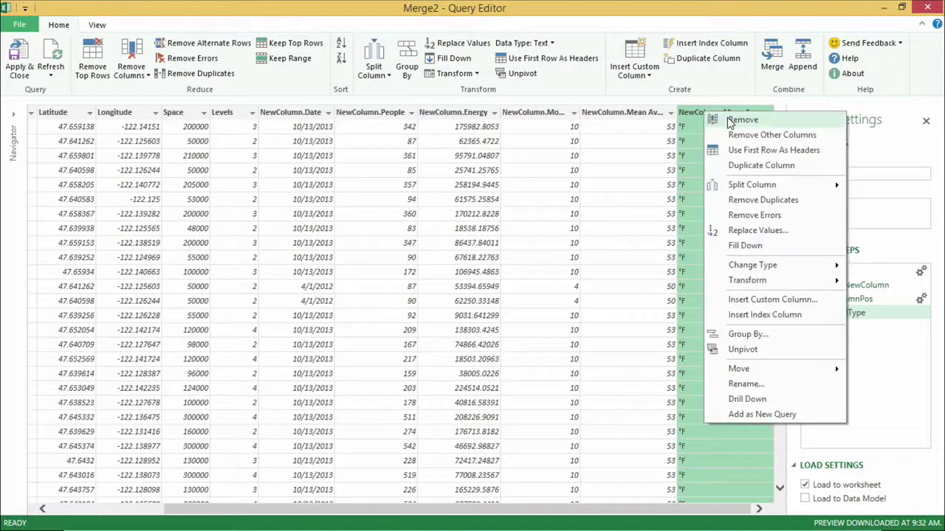
pyautogui.click(741, 121)
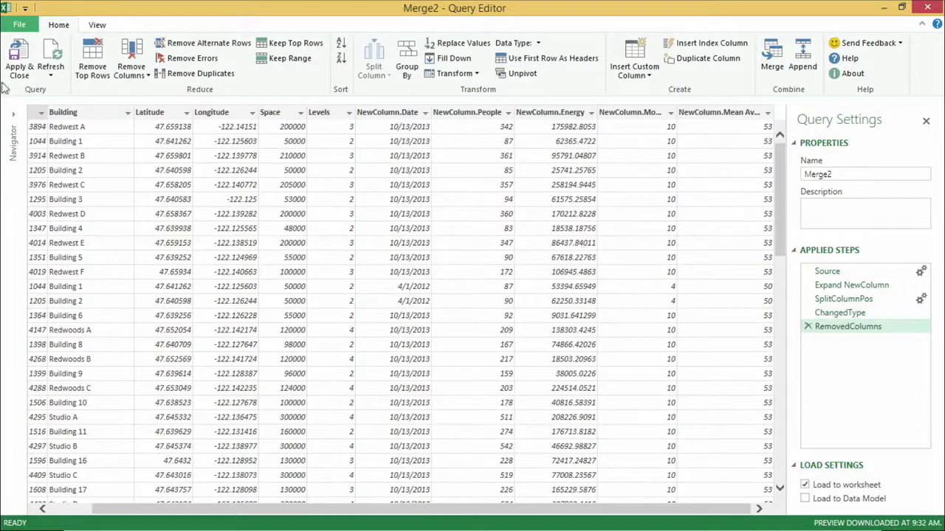
pyautogui.click(20, 67)
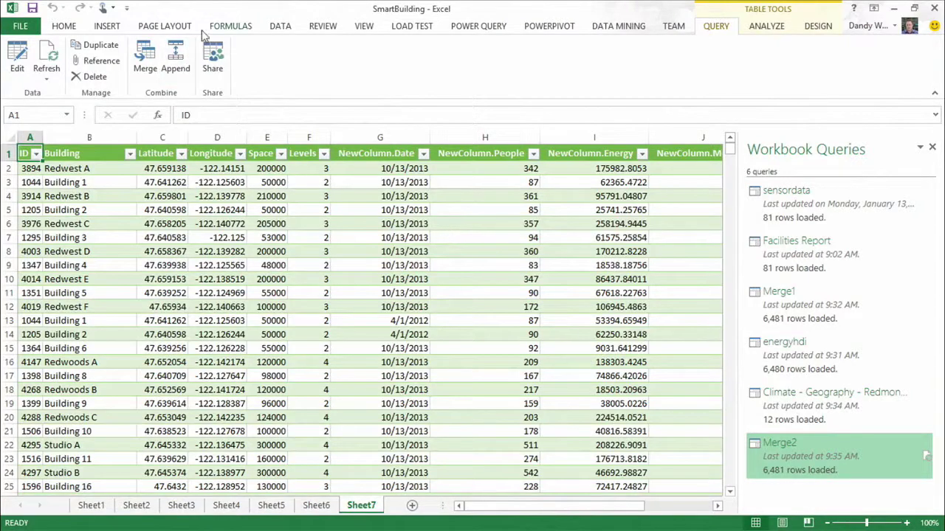
pyautogui.click(109, 28)
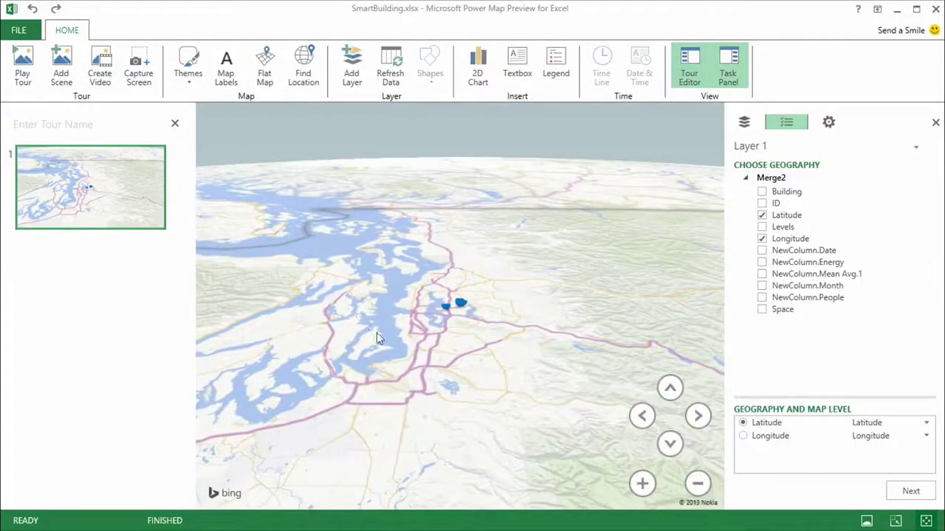
# - Confirm Latitude/Longitude geography, hide the tour list, and zoom in with map labels around Bellevue
pyautogui.click(911, 490)
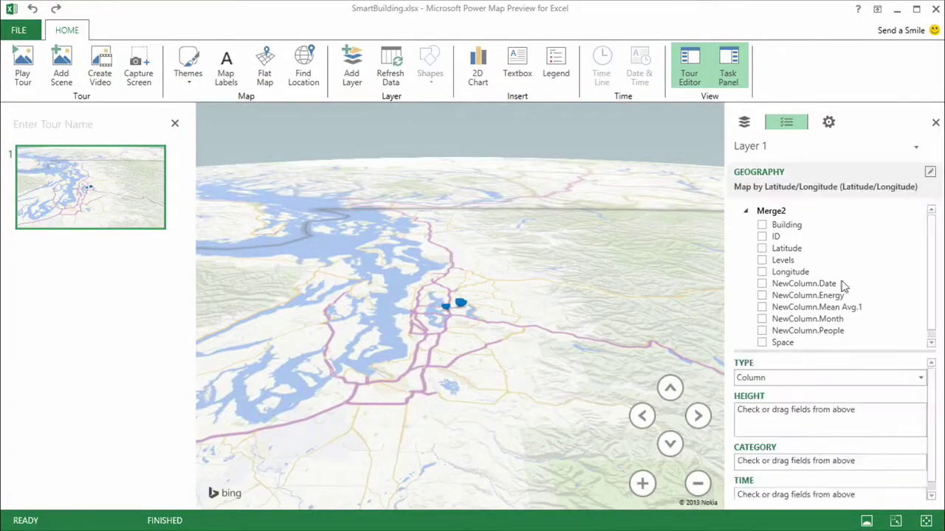
pyautogui.click(175, 126)
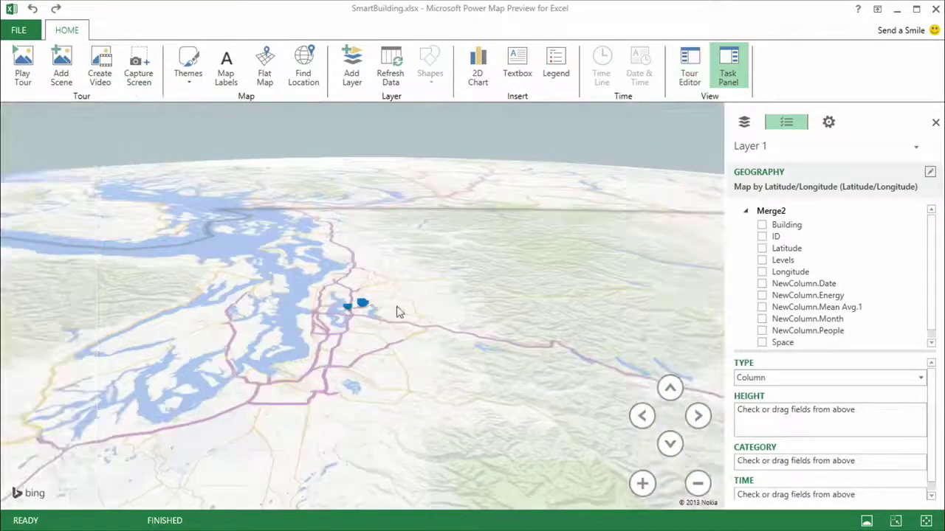
pyautogui.scroll(3, 367, 322)
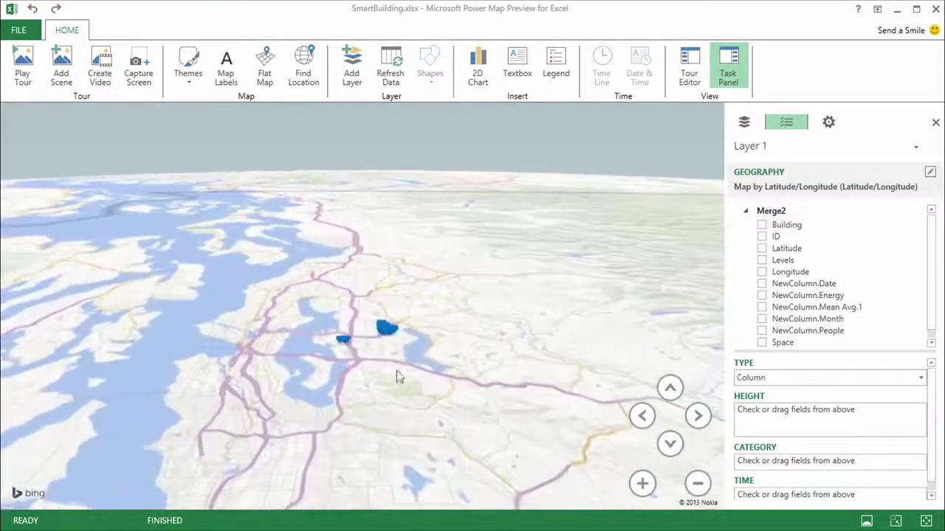
pyautogui.click(226, 65)
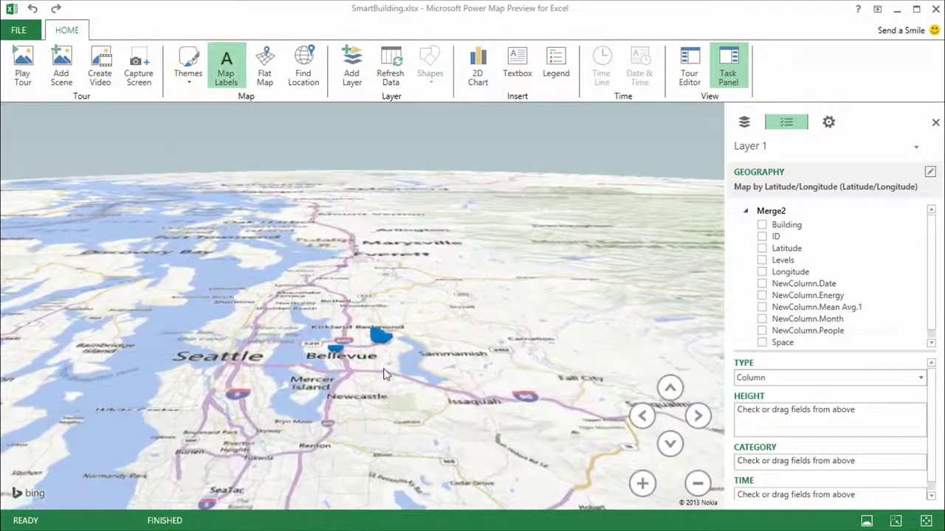
pyautogui.scroll(3, 382, 371)
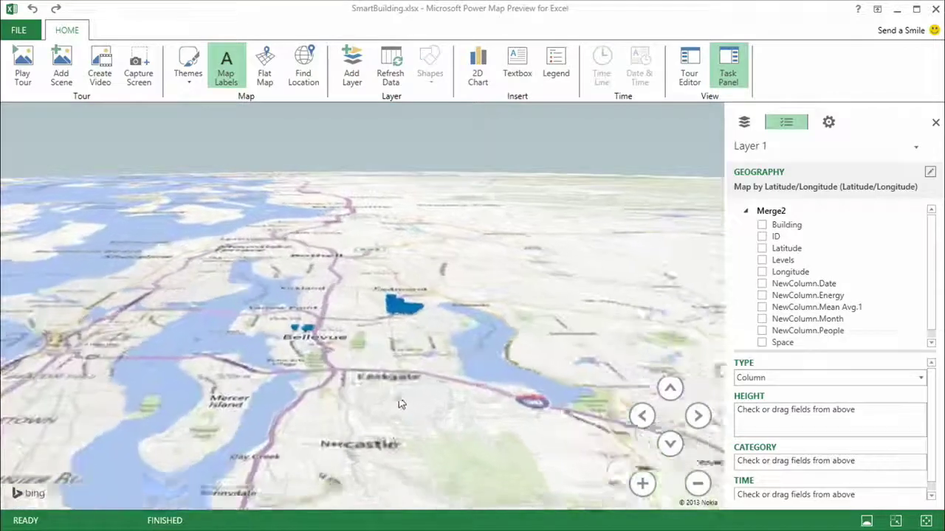
pyautogui.click(644, 418)
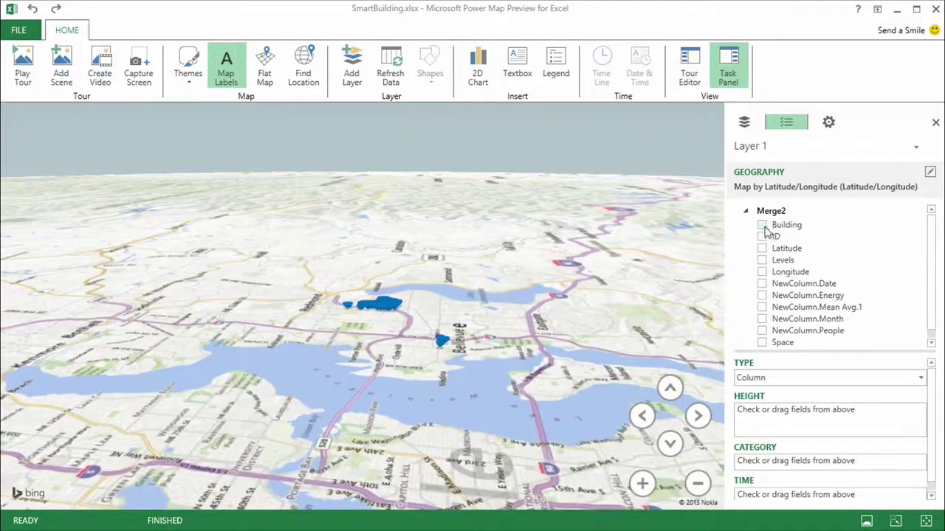
# - Use NewColumn.Energy as column height and thin the columns to 32% thickness
pyautogui.click(763, 227)
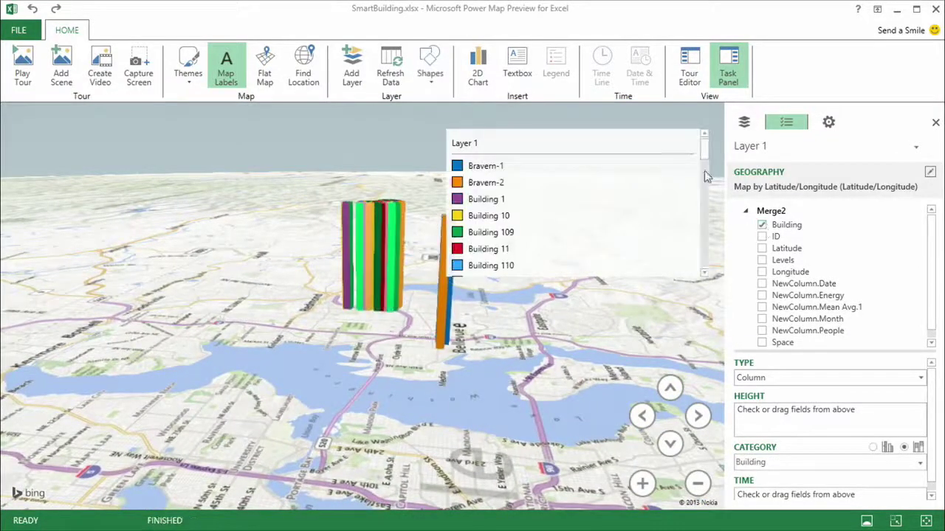
pyautogui.click(702, 120)
pyautogui.click(762, 225)
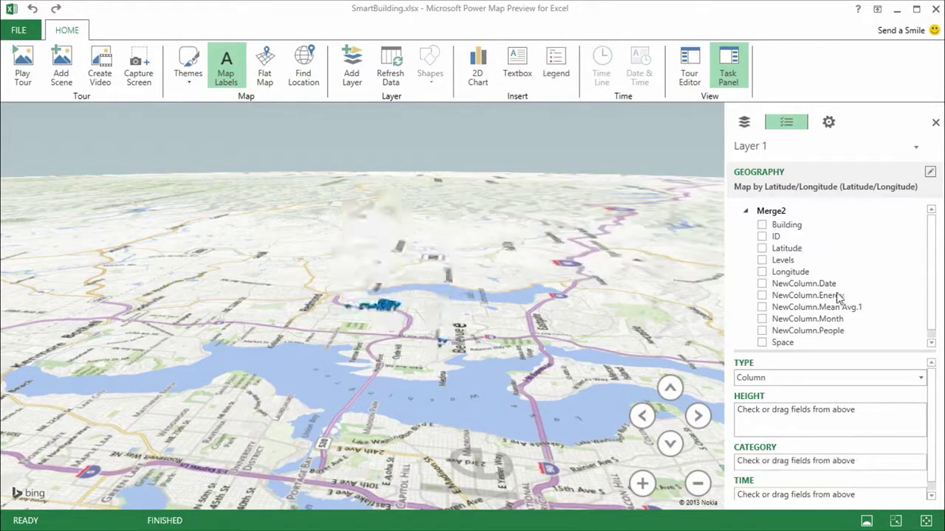
pyautogui.click(762, 295)
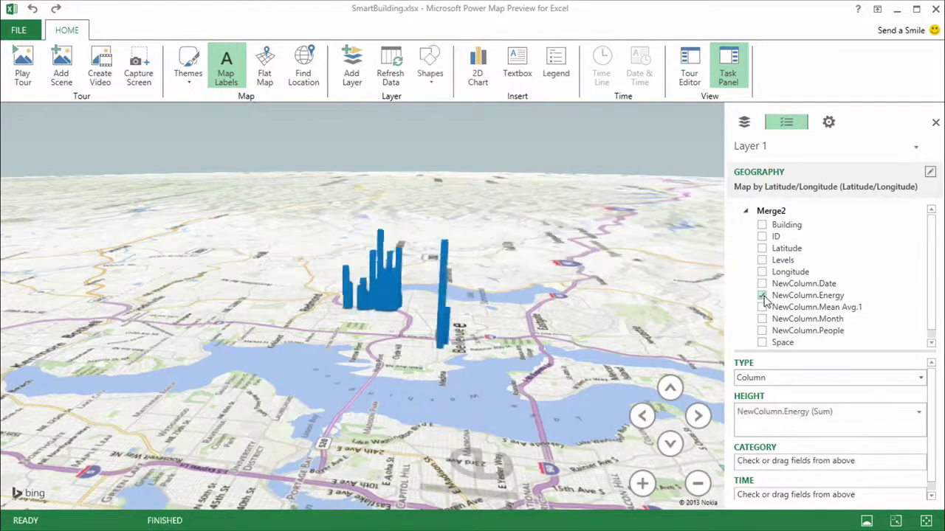
pyautogui.click(828, 123)
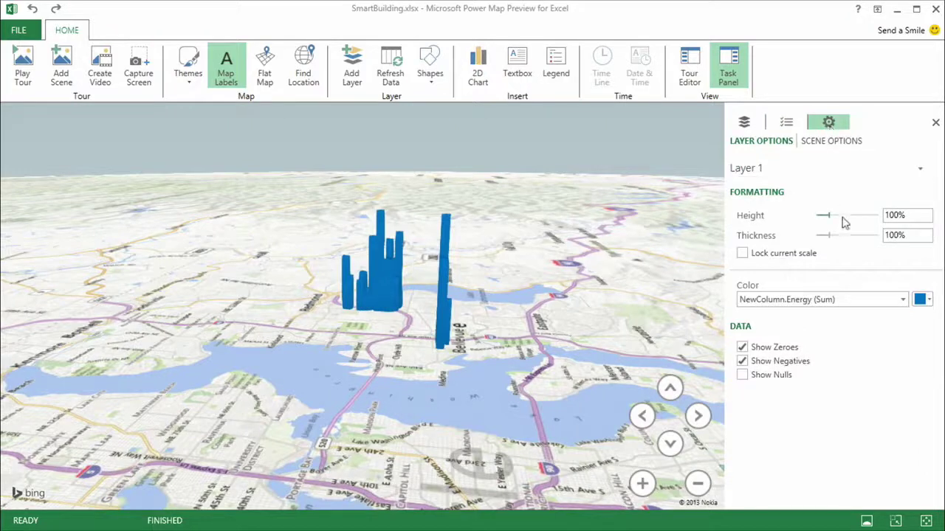
pyautogui.click(828, 237)
pyautogui.moveTo(825, 237); pyautogui.dragTo(825, 238)
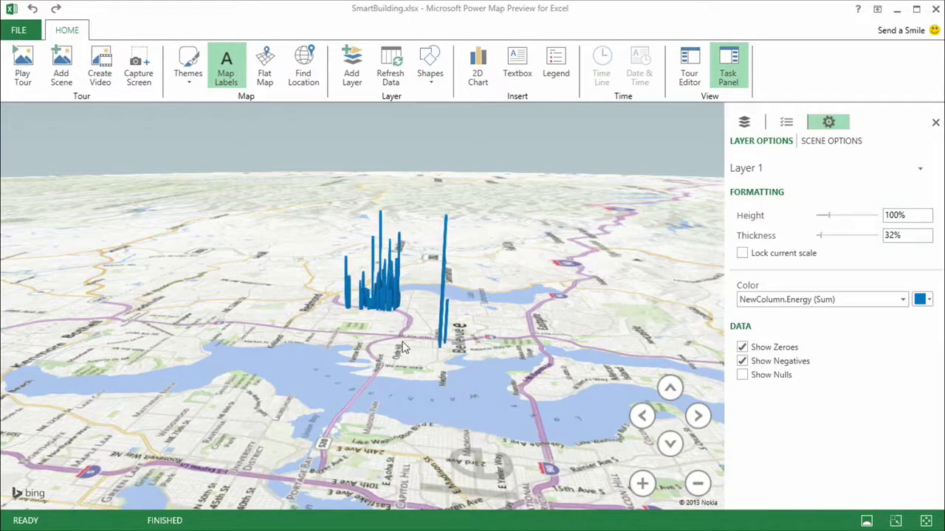
# - Rotate the map to inspect the columns, then colour them by Building as the category
pyautogui.click(642, 416)
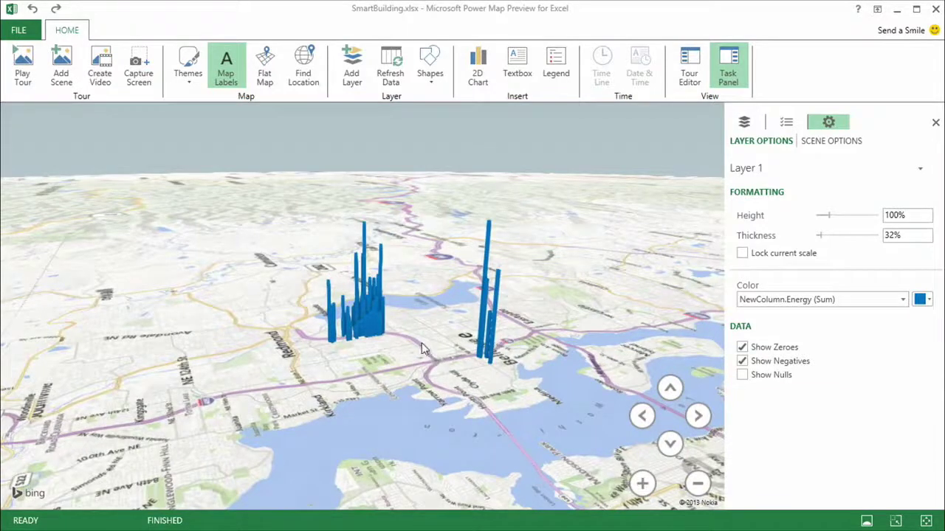
pyautogui.click(698, 416)
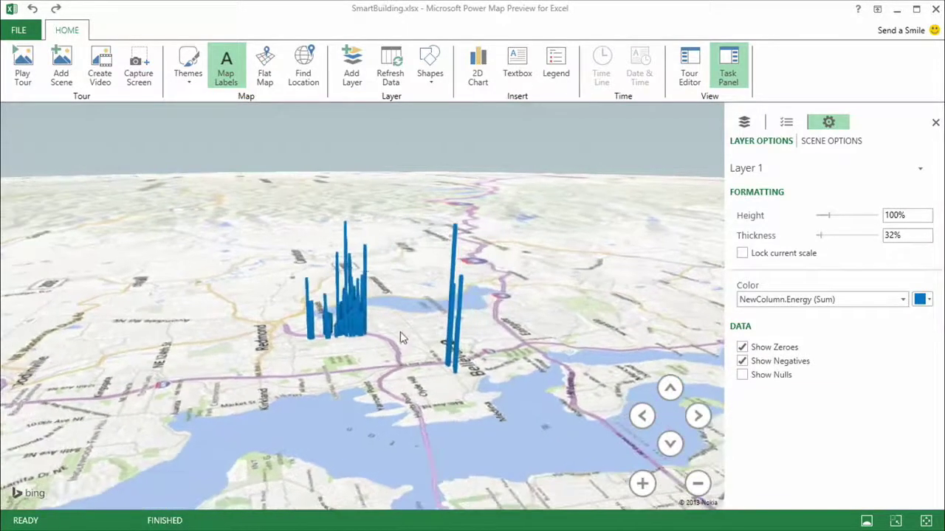
pyautogui.scroll(2, 424, 381)
pyautogui.scroll(-1, 424, 381)
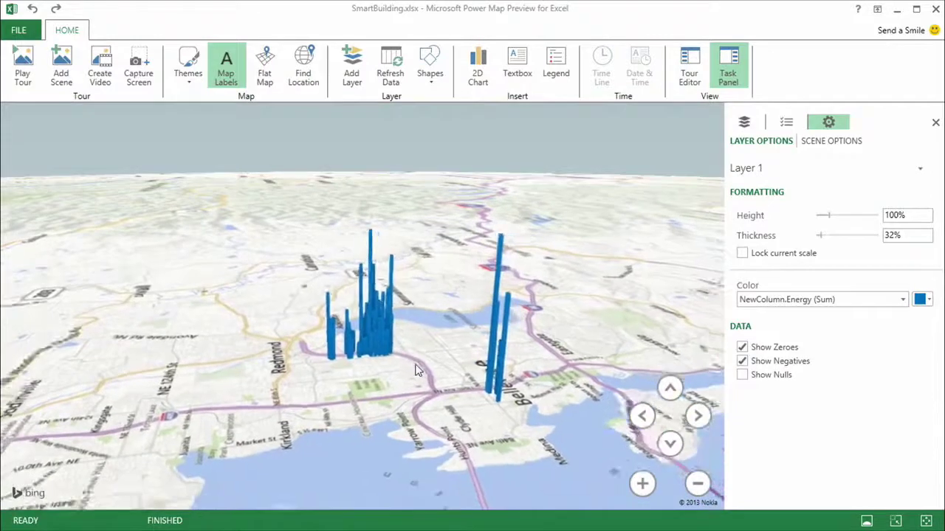
pyautogui.moveTo(372, 247)
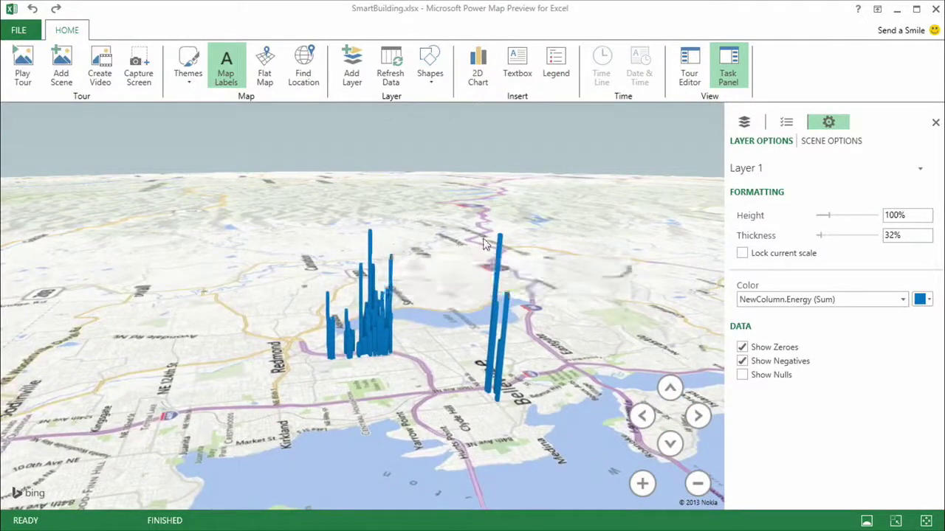
pyautogui.moveTo(502, 254)
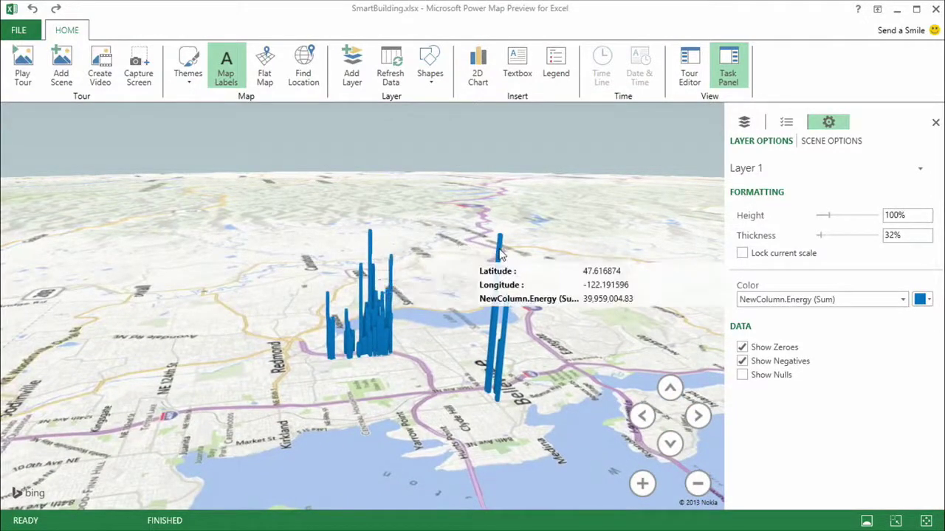
pyautogui.click(788, 123)
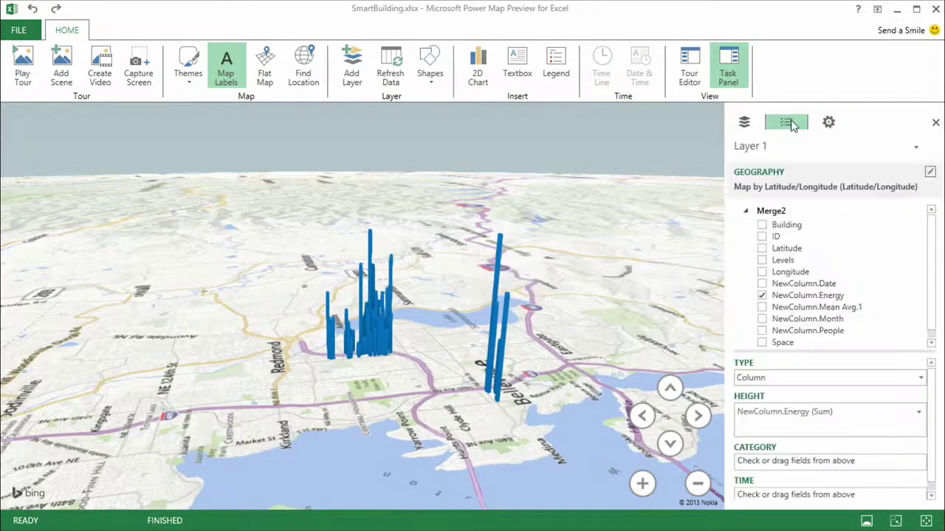
pyautogui.click(762, 225)
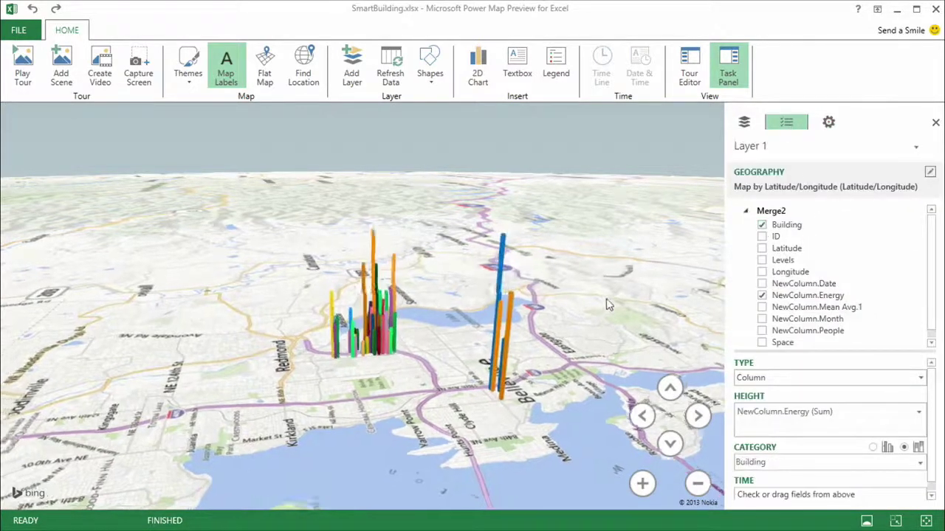